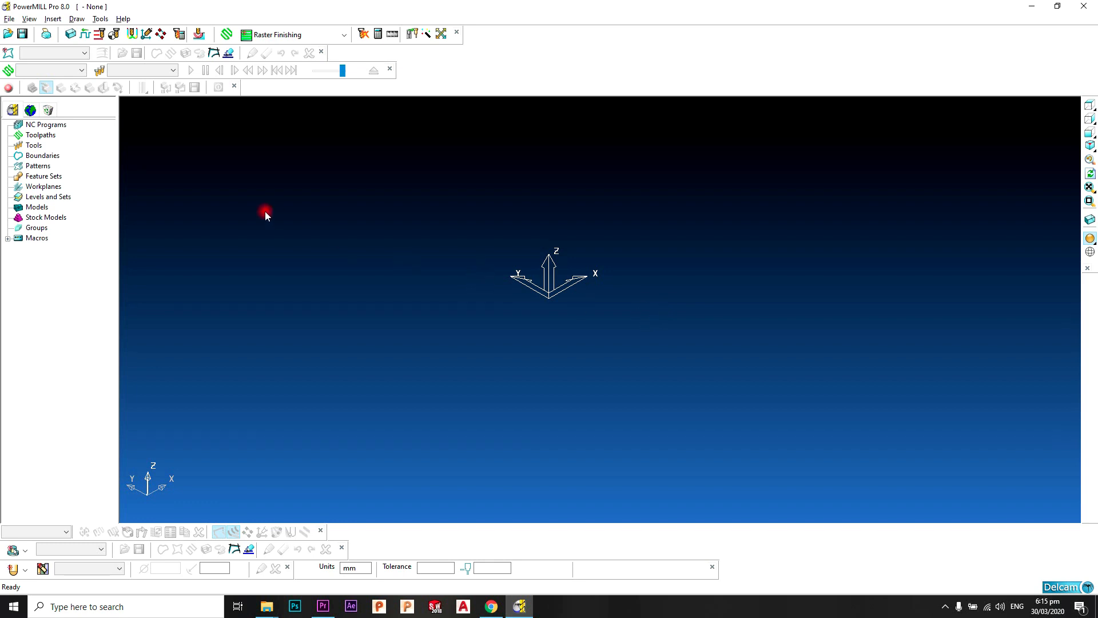
Import the yoghurt tray model from the Downloads folder and dismiss the translation information
click(9, 19)
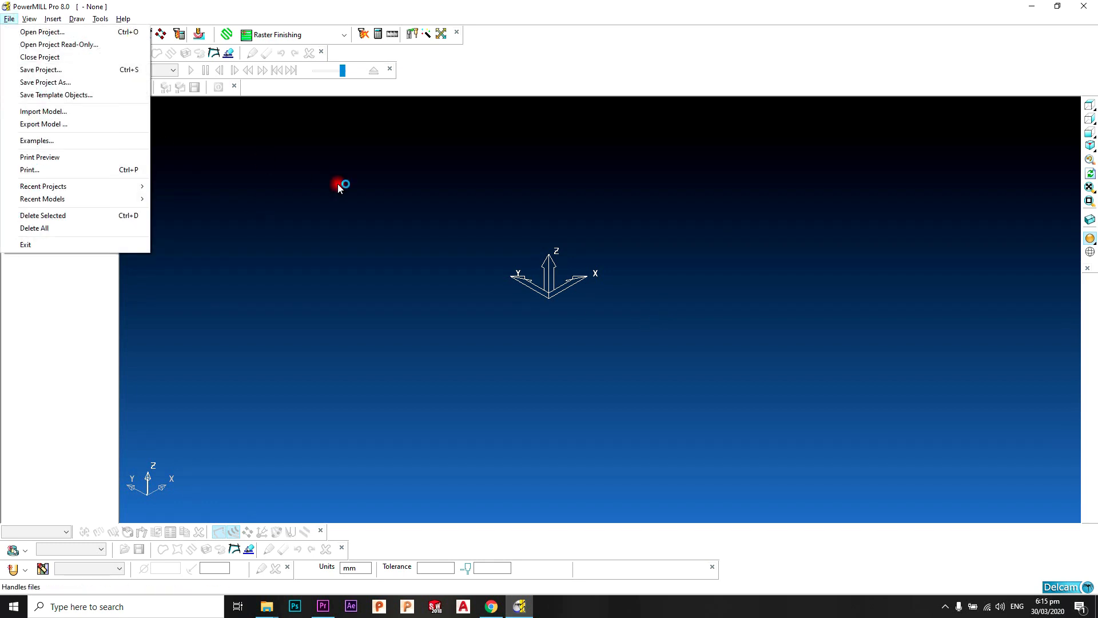
click(337, 184)
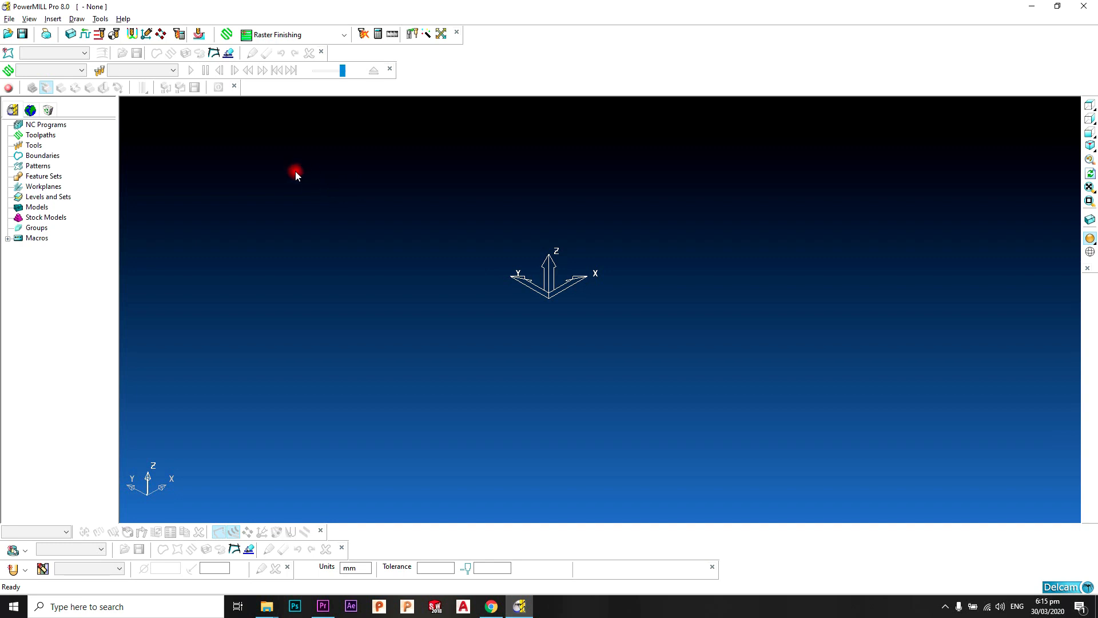
click(9, 18)
click(43, 111)
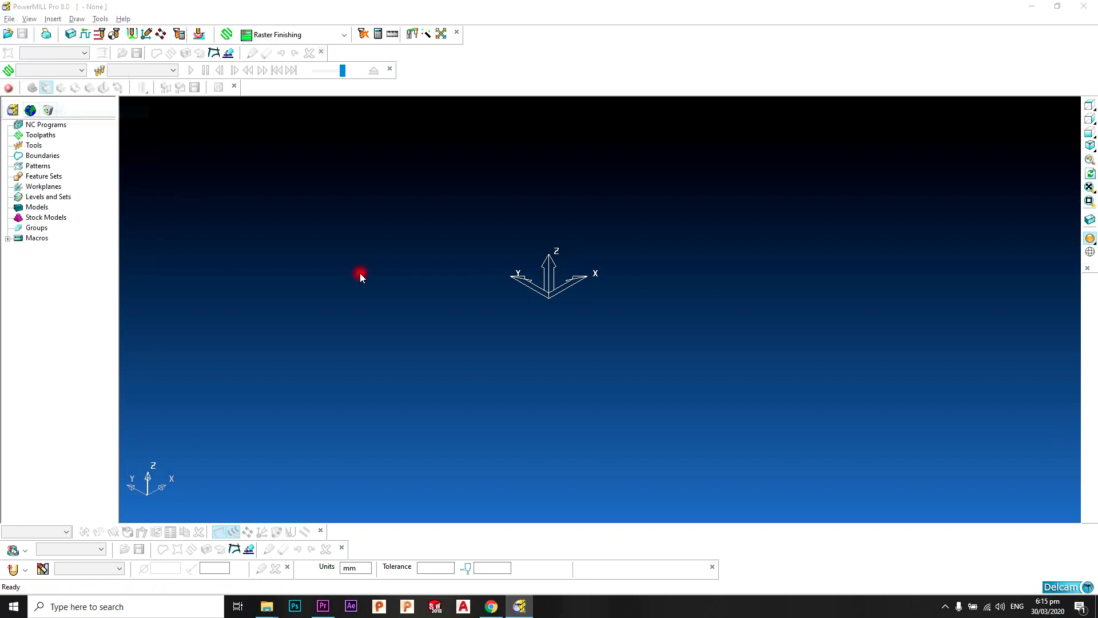
click(529, 280)
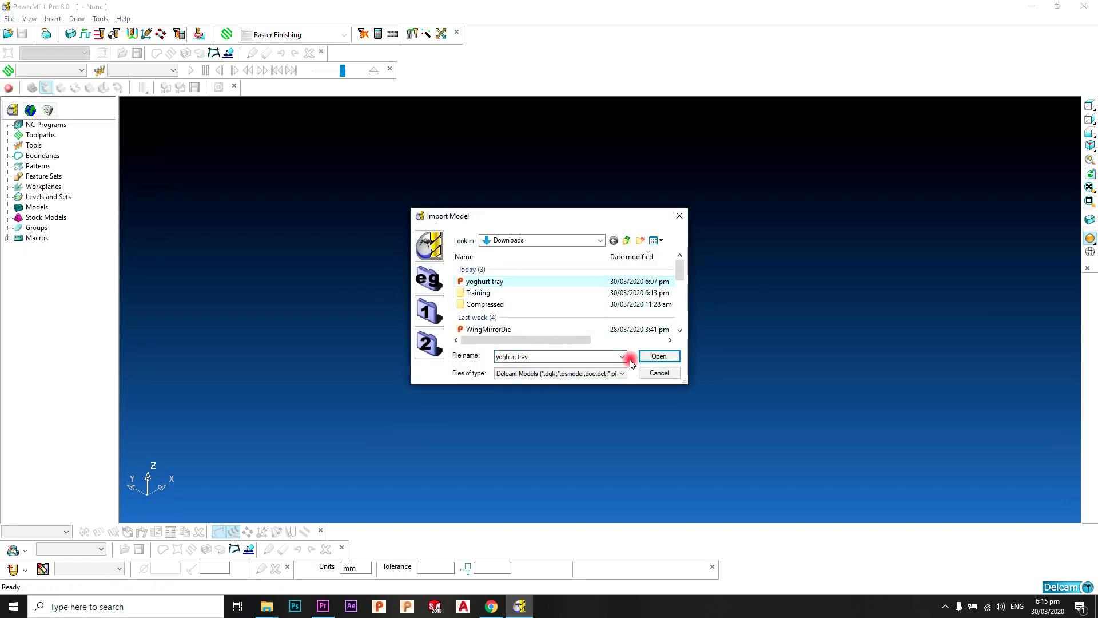
click(659, 356)
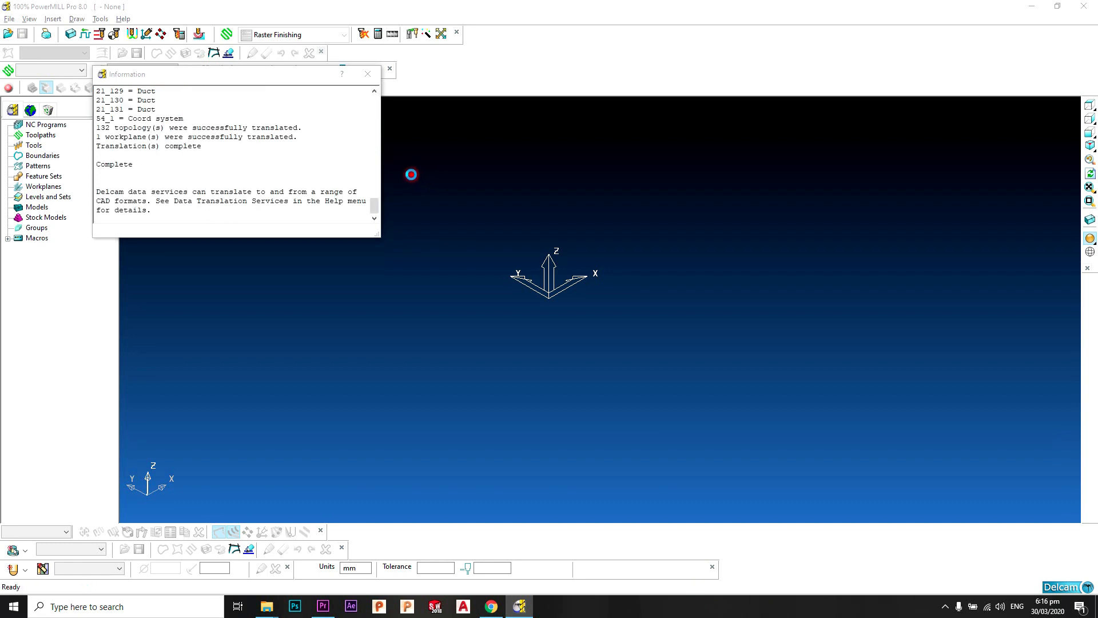
click(368, 74)
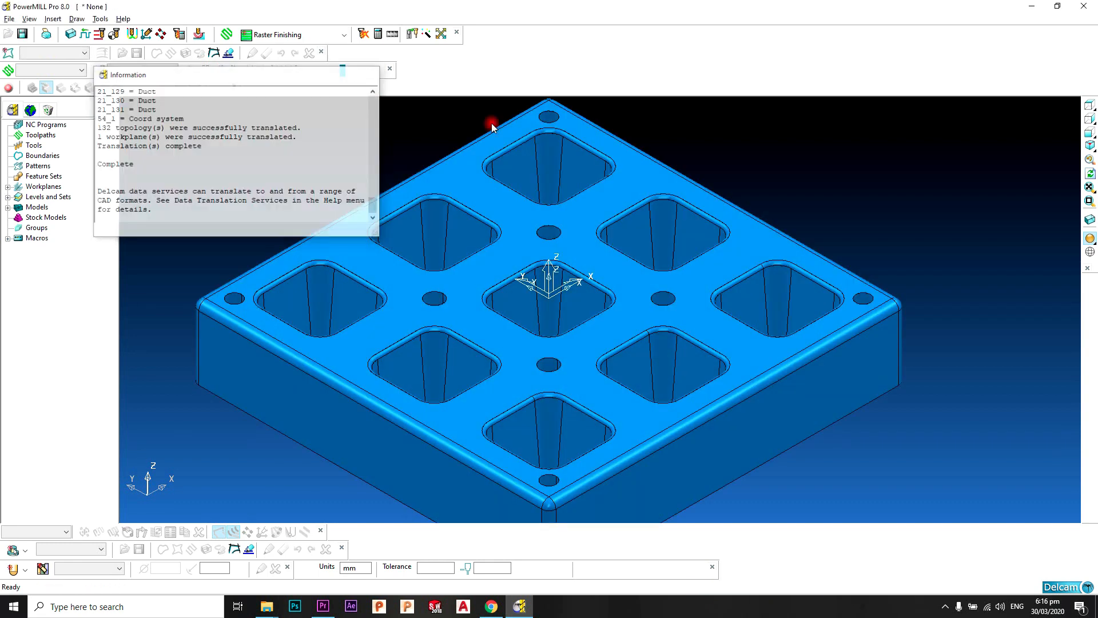
mouse_move(618, 274)
shift+middle_down()
mouse_move(629, 257)
mouse_move(627, 278)
shift+middle_up()
scroll(629, 259, up, 2)
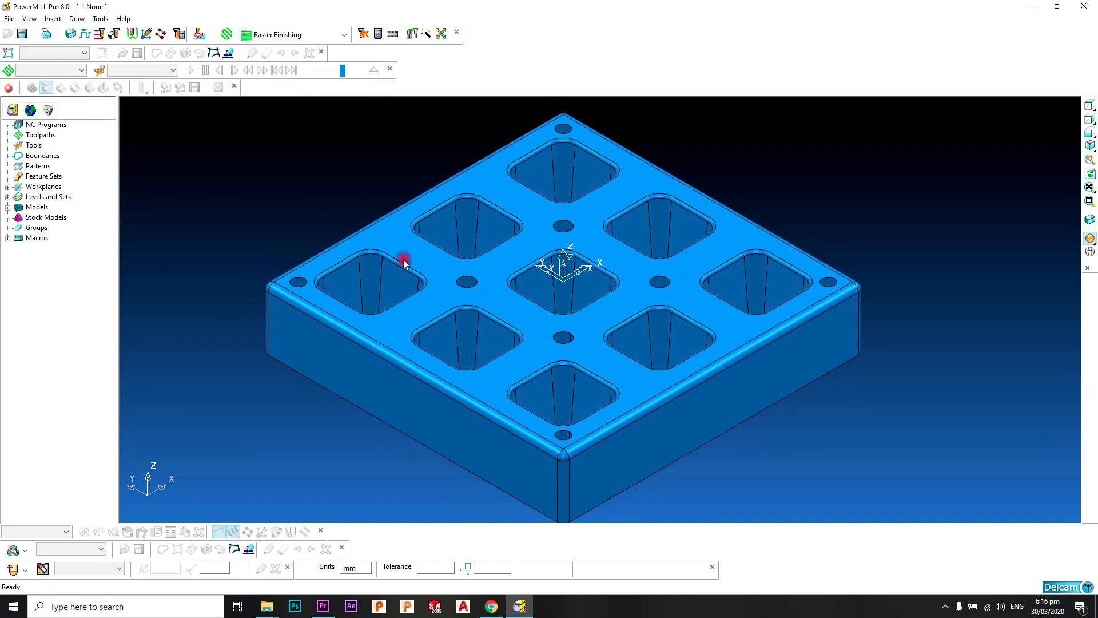
Undraw all workplanes so the imported one is hidden on the tray model
right_click(45, 191)
click(91, 302)
scroll(565, 255, down, 2)
middle_drag(571, 253, 588, 285)
scroll(587, 281, up, 3)
middle_drag(519, 305, 538, 264)
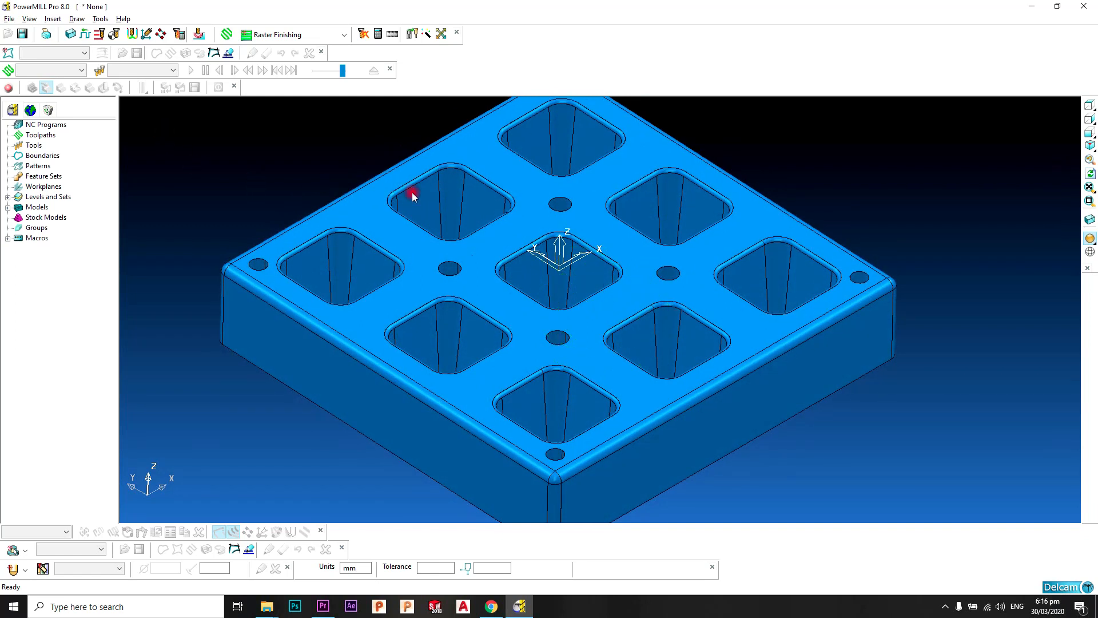
Calculate a box block from the model limits with zero expansion, accept it, and hide the block display
click(71, 34)
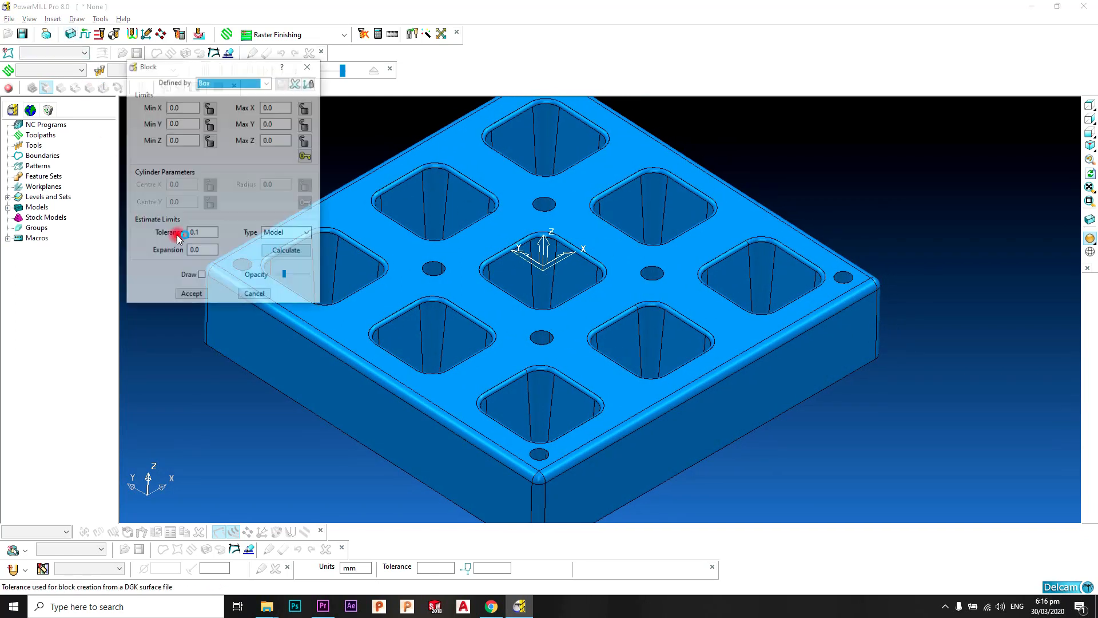
click(282, 251)
click(191, 295)
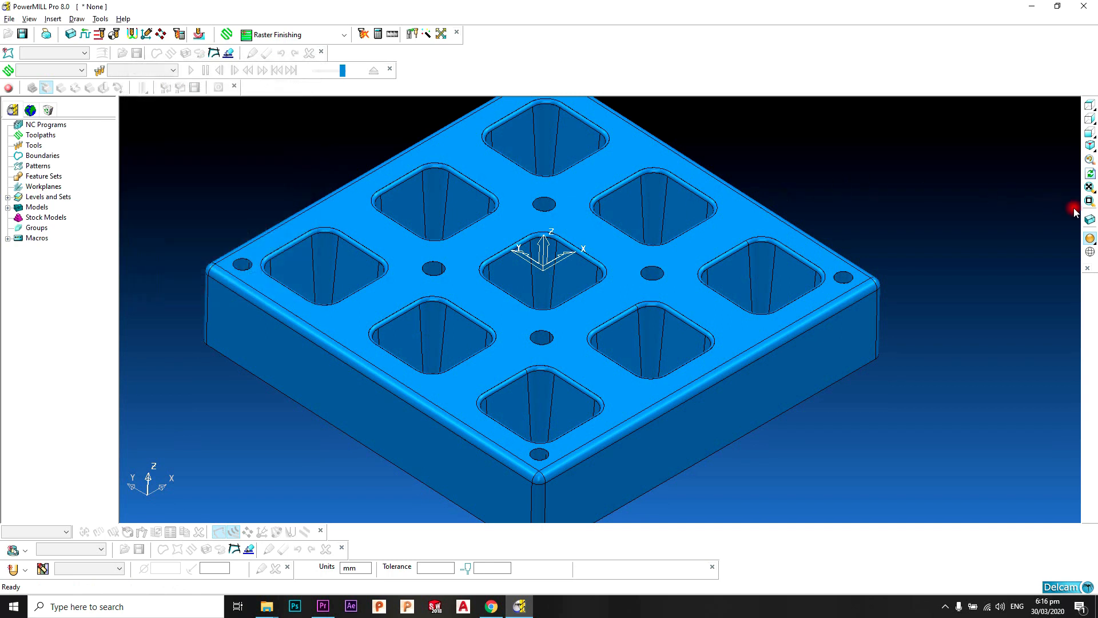
mouse_move(596, 300)
middle_down()
mouse_move(605, 236)
mouse_move(597, 294)
middle_up()
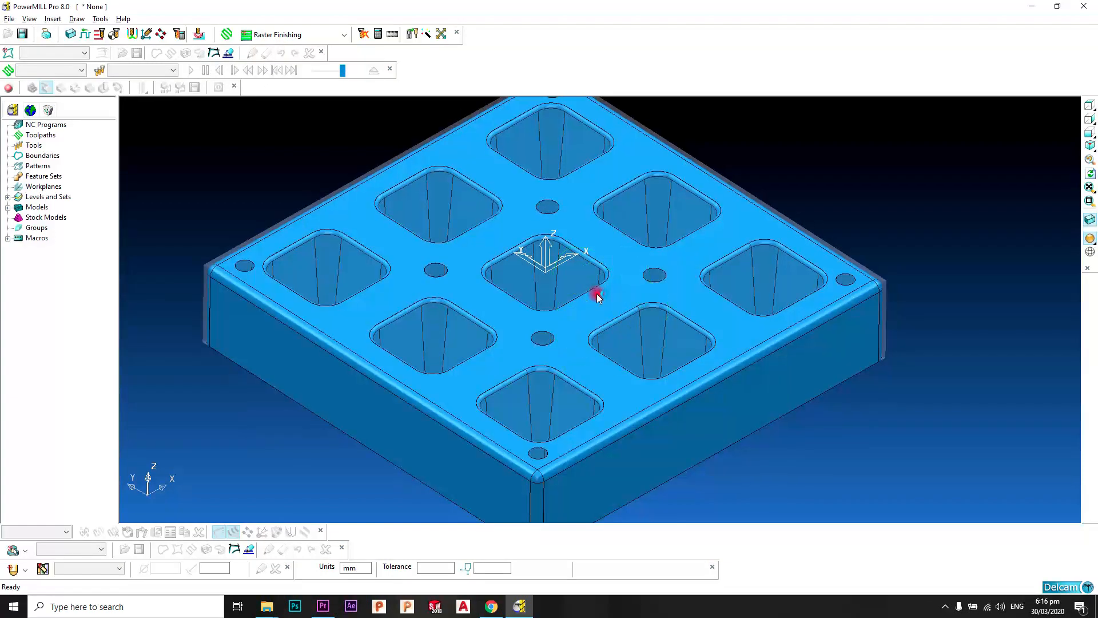
click(1086, 218)
Select the fillet running around the upper edge of a corner pocket in the tray
shift+middle_drag(728, 277, 749, 231)
scroll(620, 331, up, 5)
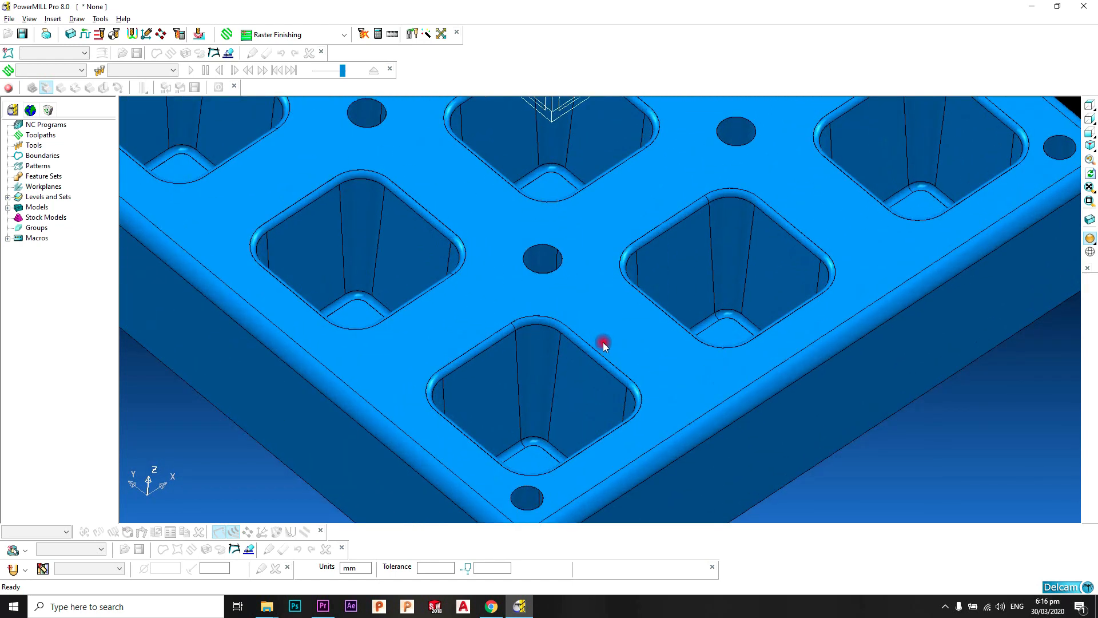
scroll(609, 309, up, 2)
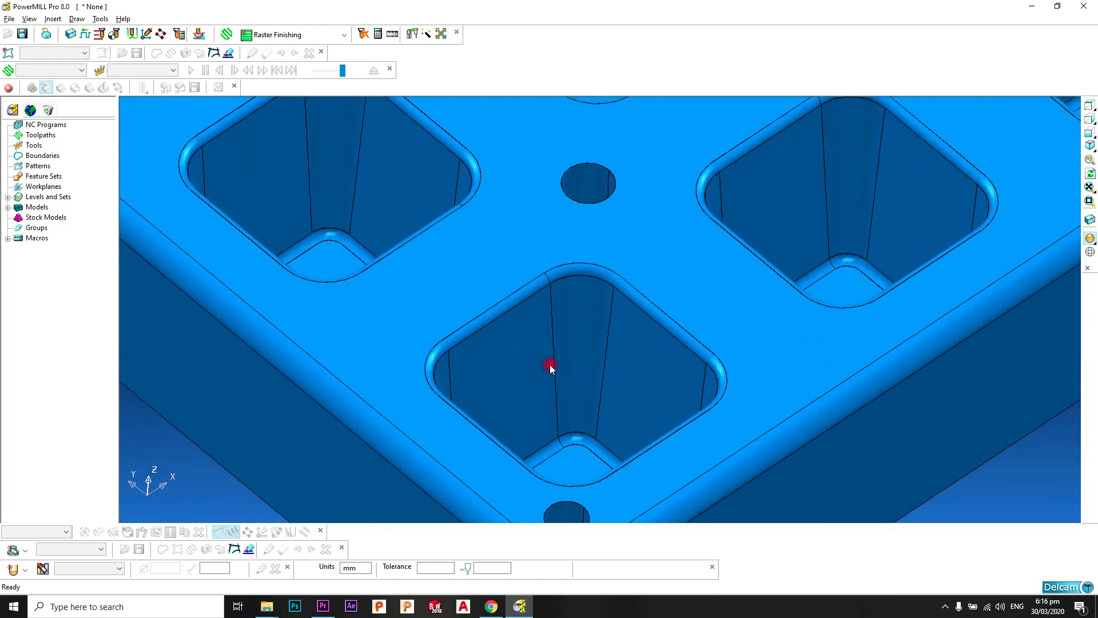
scroll(552, 362, up, 3)
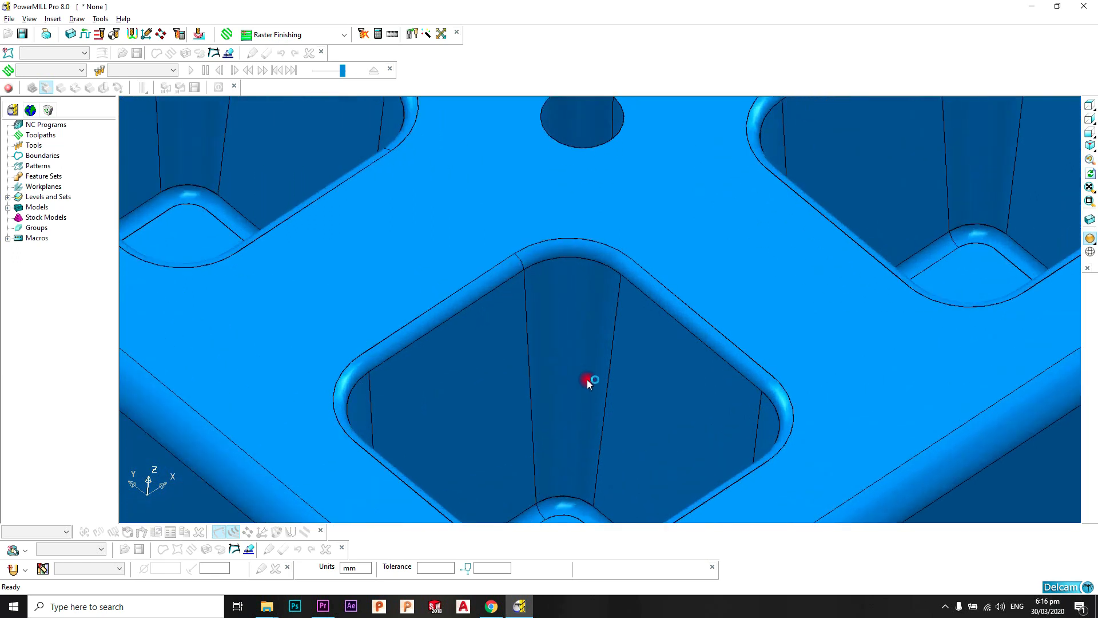
scroll(587, 379, up, 4)
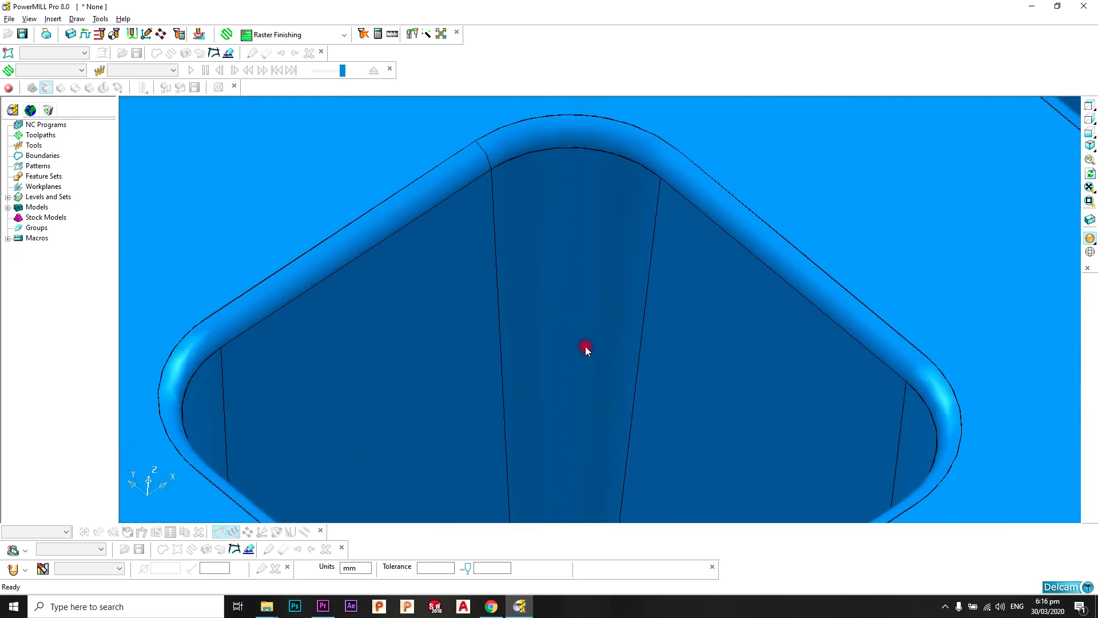
scroll(585, 348, down, 3)
scroll(587, 332, up, 5)
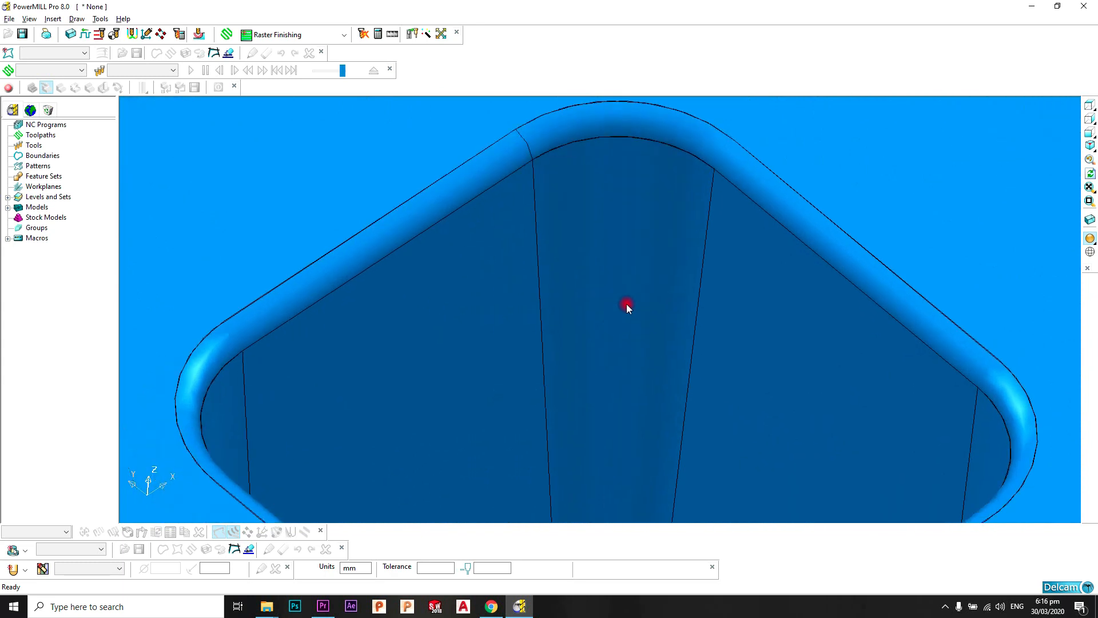
scroll(626, 303, down, 3)
middle_drag(626, 301, 524, 342)
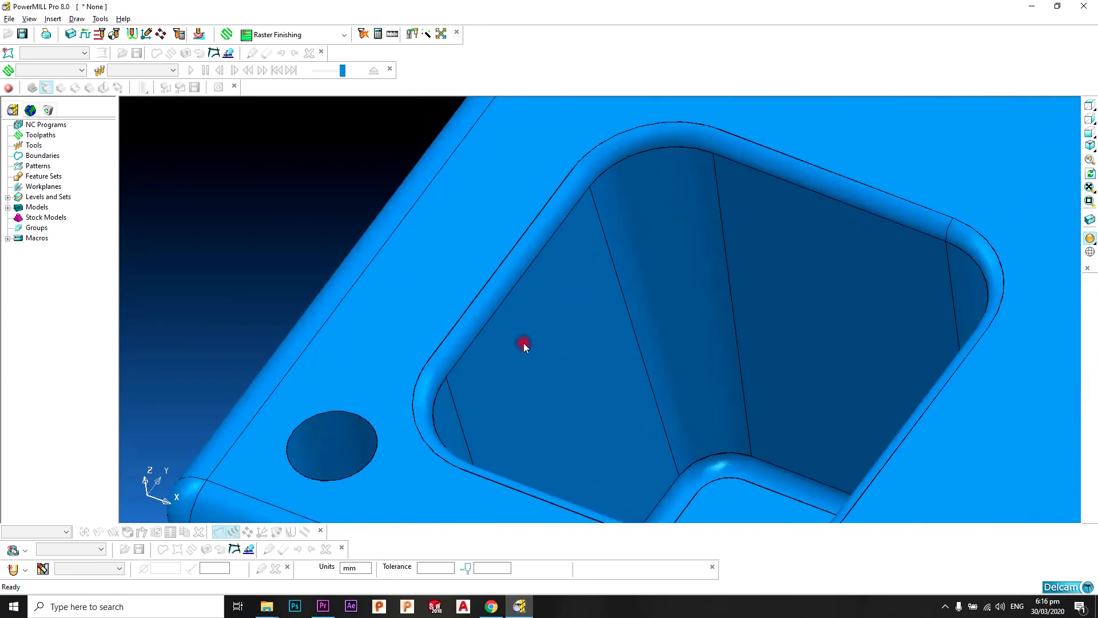
scroll(524, 342, up, 2)
shift+middle_drag(553, 287, 529, 426)
scroll(576, 352, up, 3)
click(601, 234)
scroll(601, 281, down, 3)
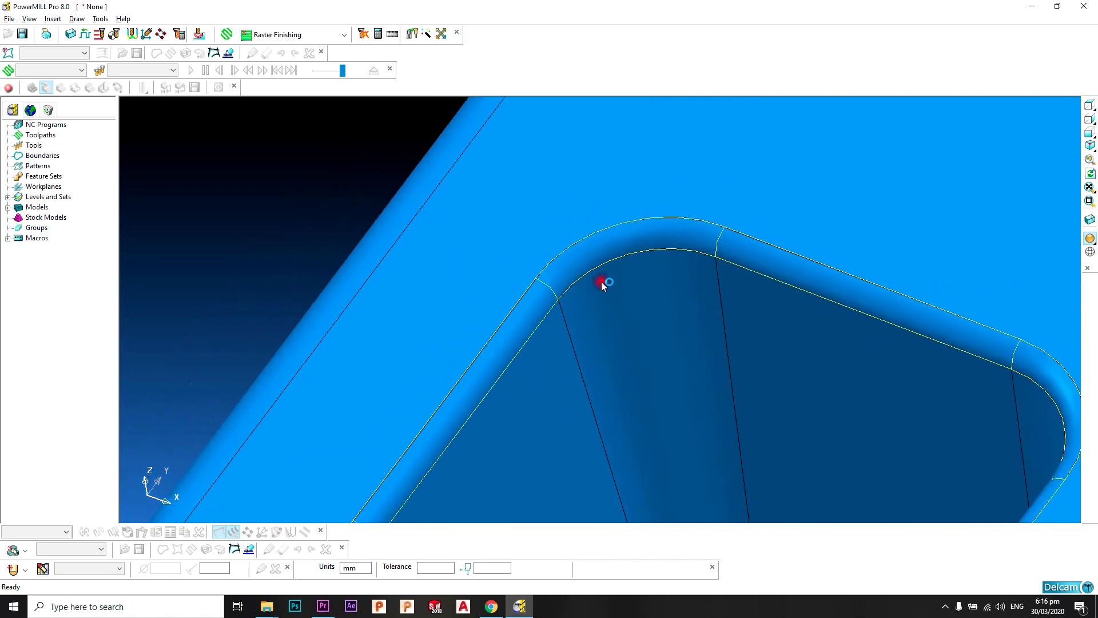
Add the first side walls and corner faces of the same pocket to the selection
scroll(602, 281, down, 4)
click(607, 263)
scroll(556, 304, up, 2)
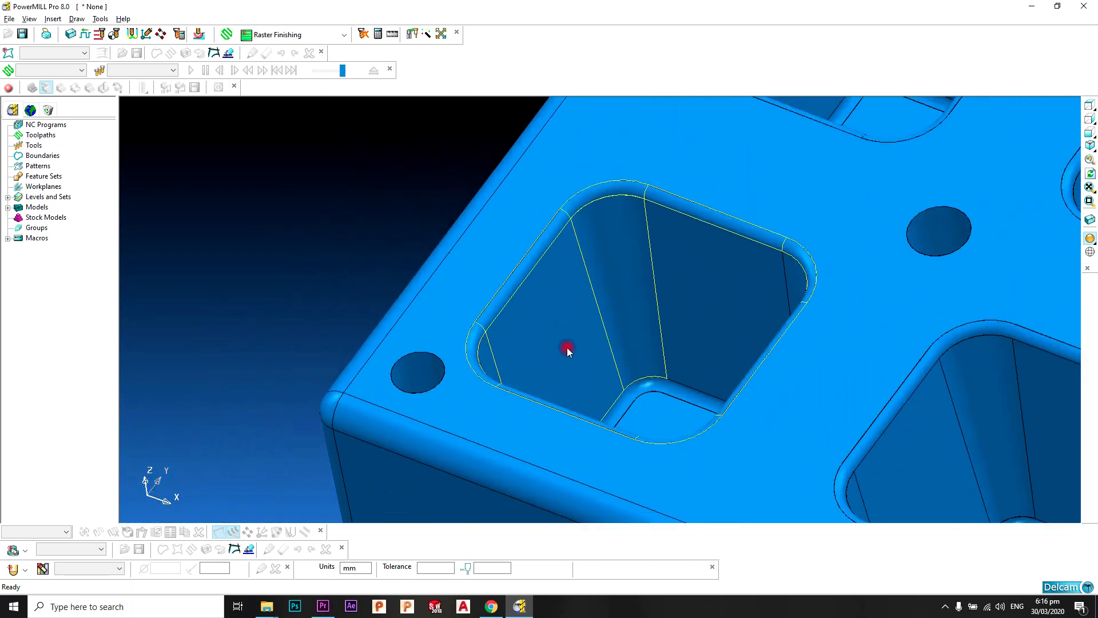
middle_drag(567, 347, 684, 361)
scroll(657, 346, up, 3)
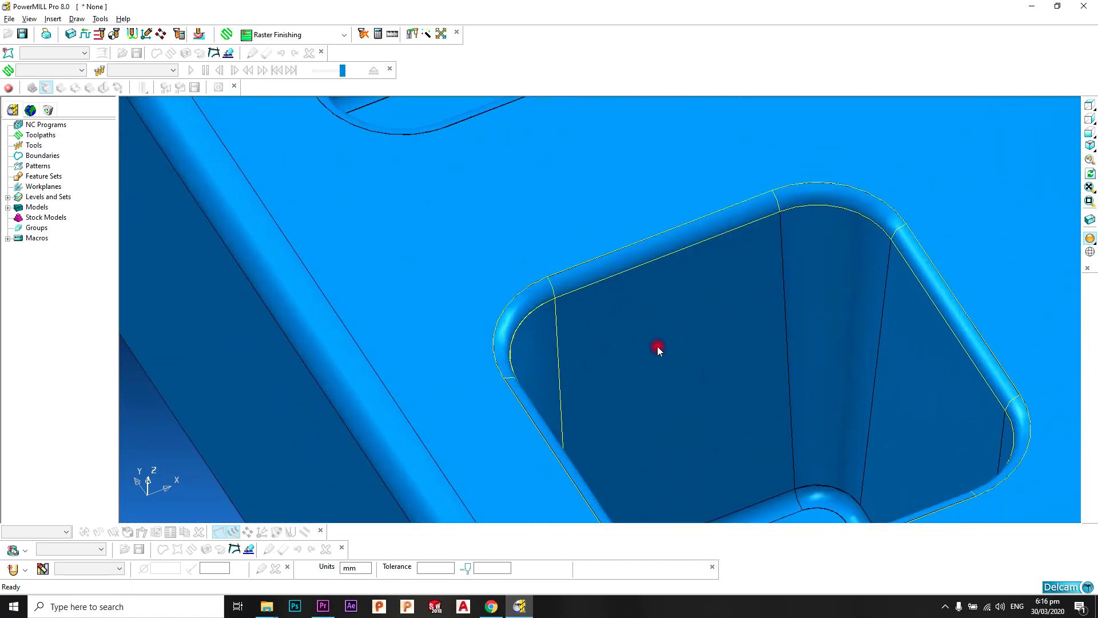
shift+click(657, 346)
scroll(675, 338, down, 3)
middle_drag(677, 400, 675, 315)
scroll(675, 315, up, 3)
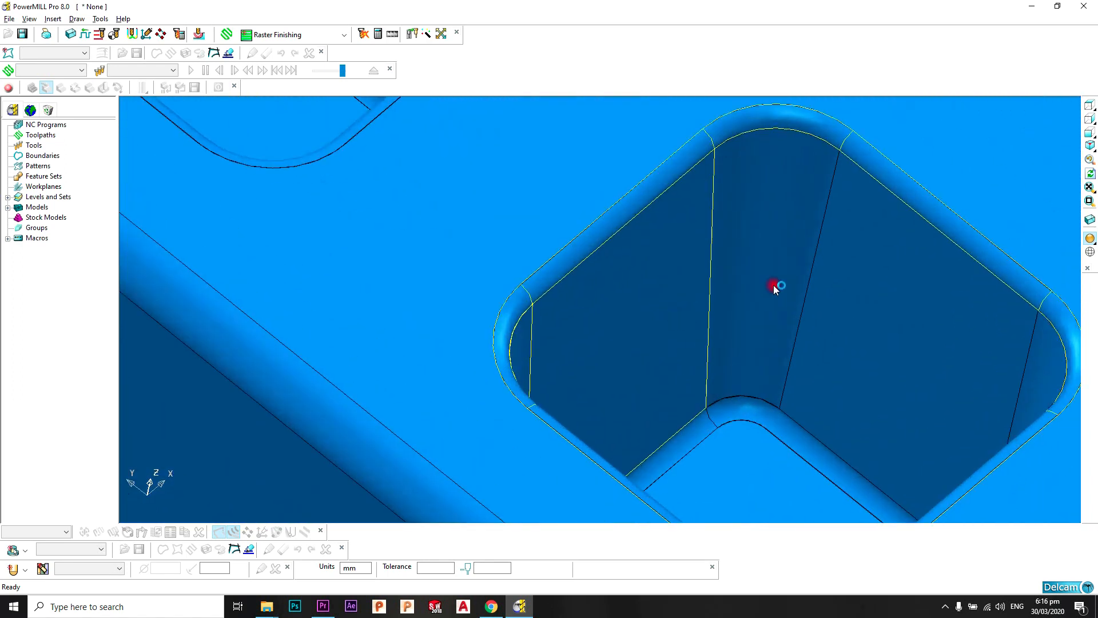
Extend the surface selection to the next inner corner and adjoining wall of the pocket
scroll(773, 285, down, 3)
middle_drag(752, 321, 616, 324)
scroll(658, 271, down, 3)
scroll(656, 265, up, 3)
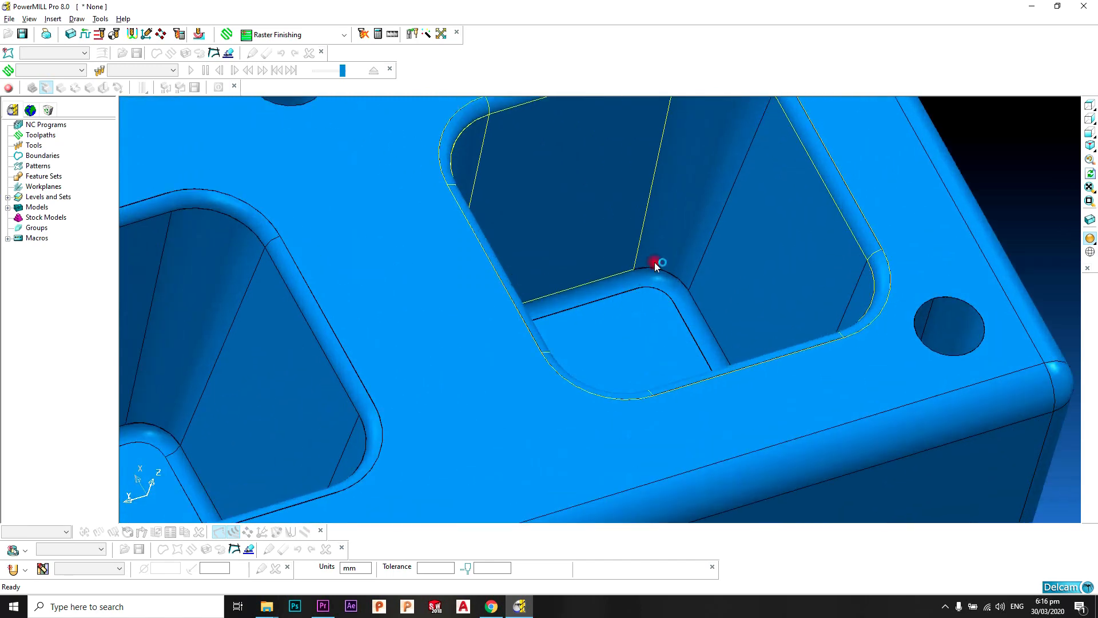
middle_drag(655, 264, 610, 238)
scroll(619, 284, down, 5)
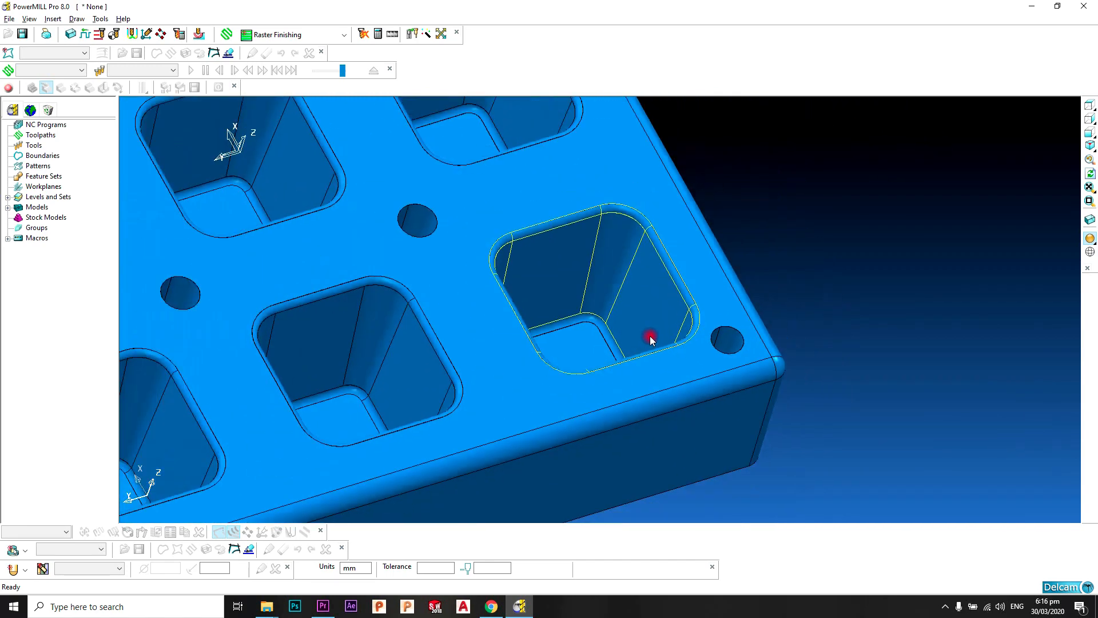
middle_drag(650, 338, 534, 383)
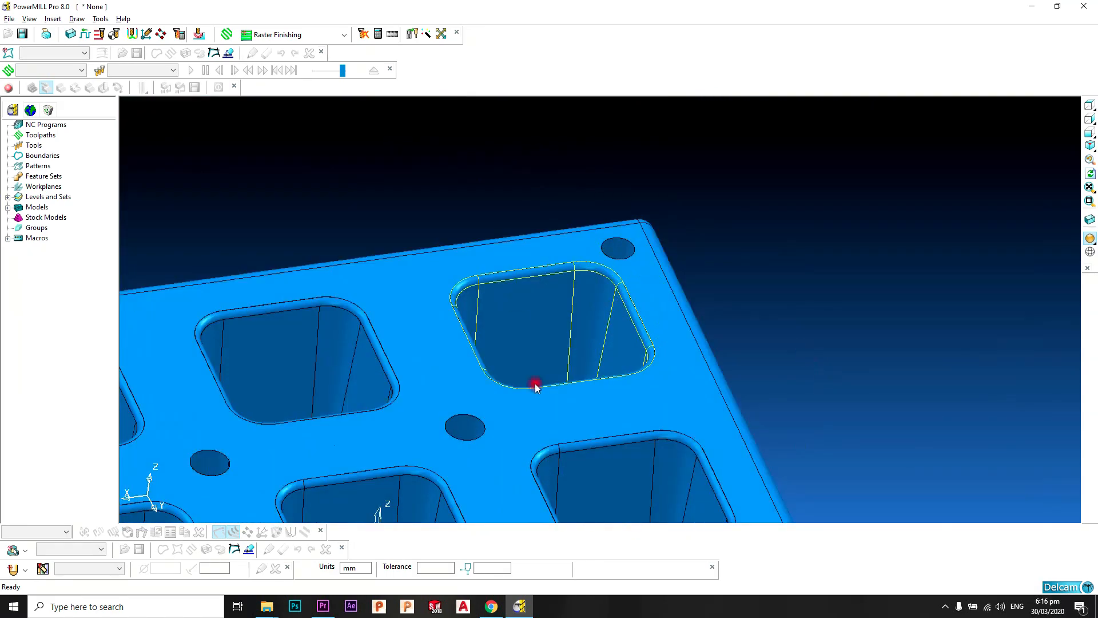
Complete the pocket selection with its remaining walls and the fillet around the pocket floor
scroll(589, 321, up, 5)
scroll(531, 320, down, 5)
middle_drag(534, 341, 591, 259)
scroll(628, 178, up, 5)
middle_drag(628, 178, 595, 253)
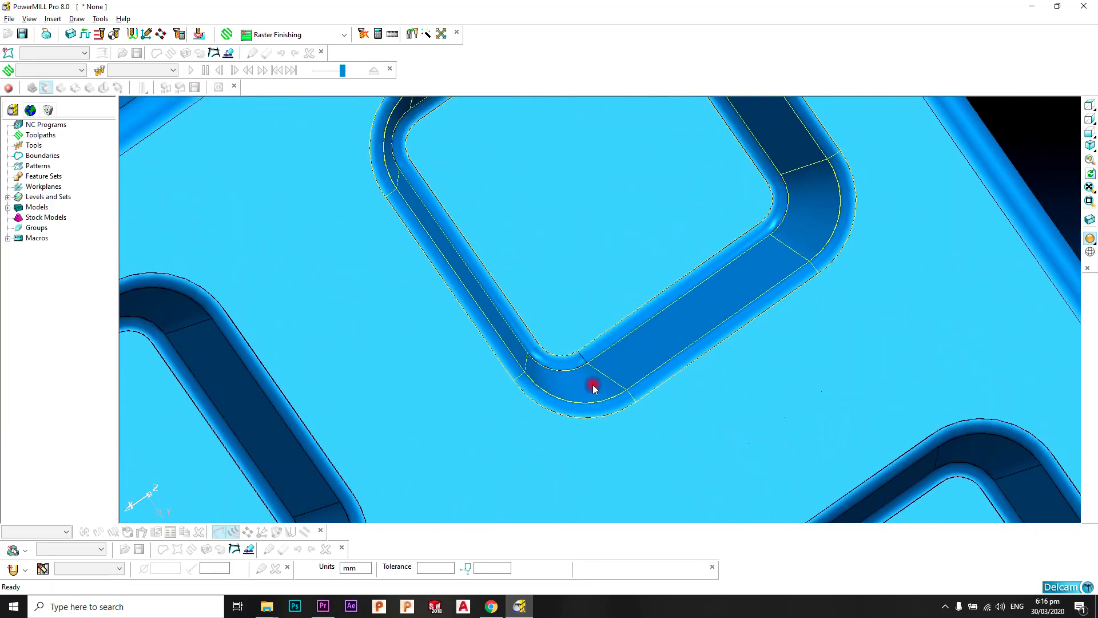
middle_drag(593, 380, 587, 275)
scroll(587, 275, up, 3)
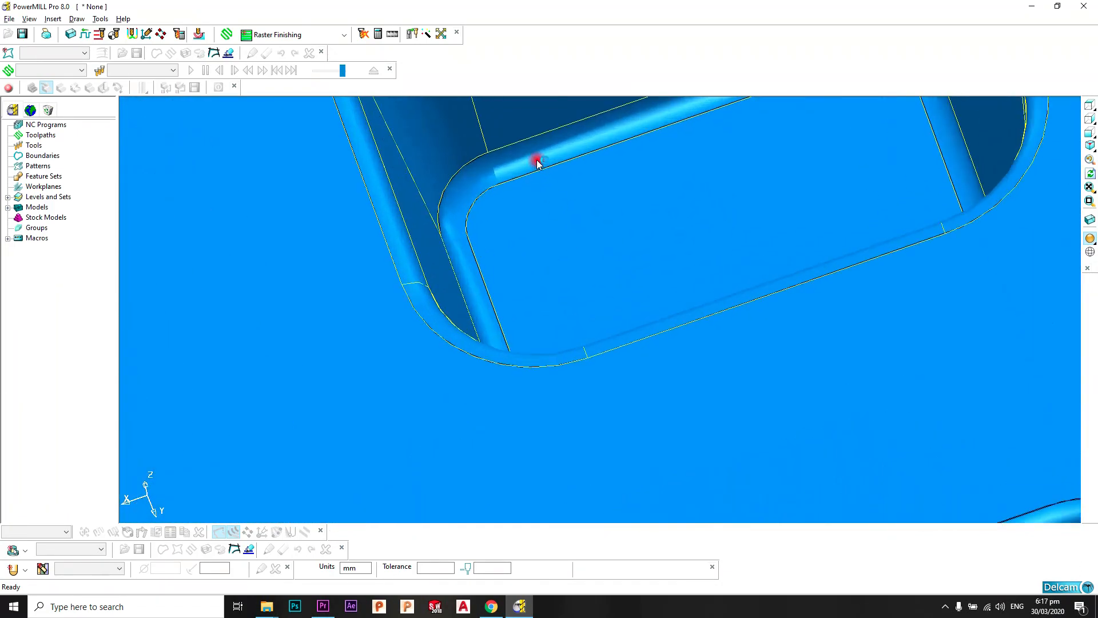
scroll(538, 166, down, 5)
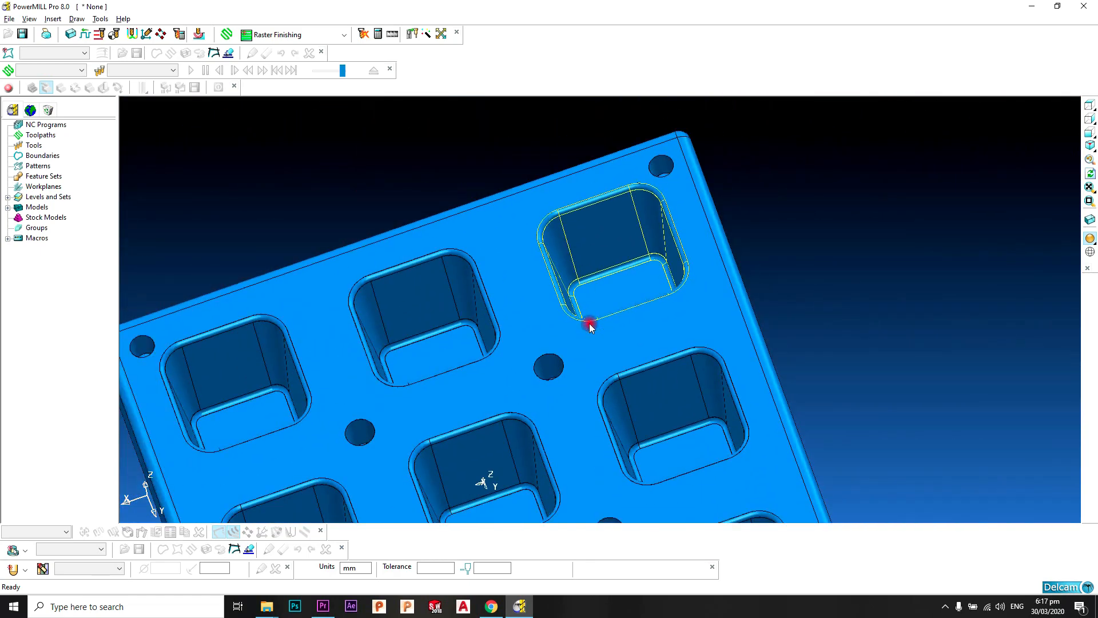
middle_drag(590, 326, 544, 286)
scroll(532, 305, up, 2)
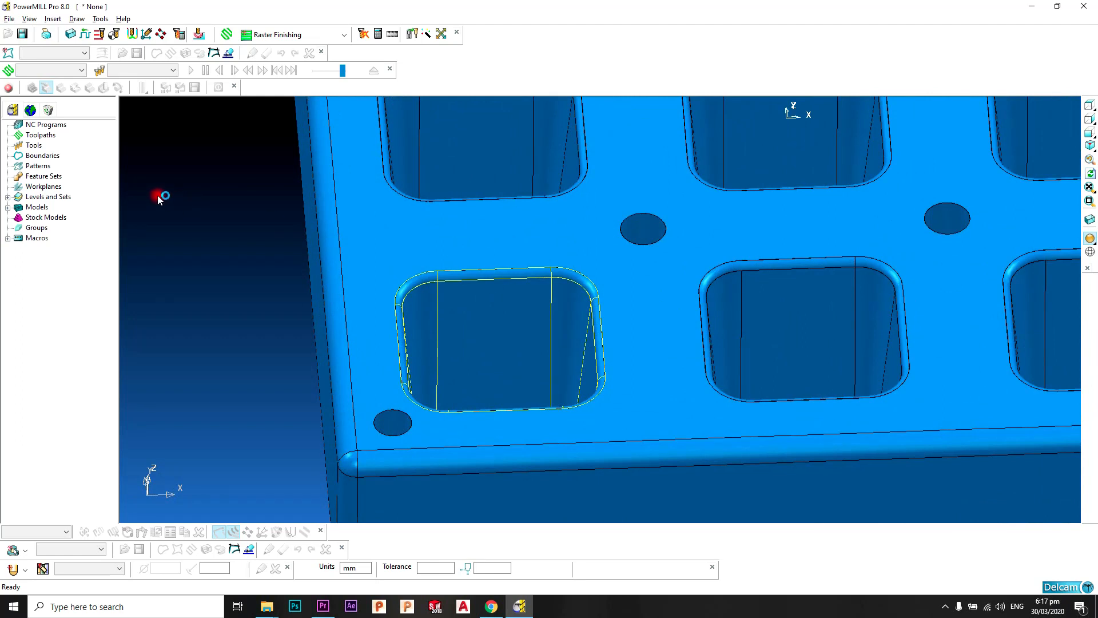
Start a selected surface boundary for the chosen pocket faces, enabling Roll Over and using a finer tolerance
right_click(42, 156)
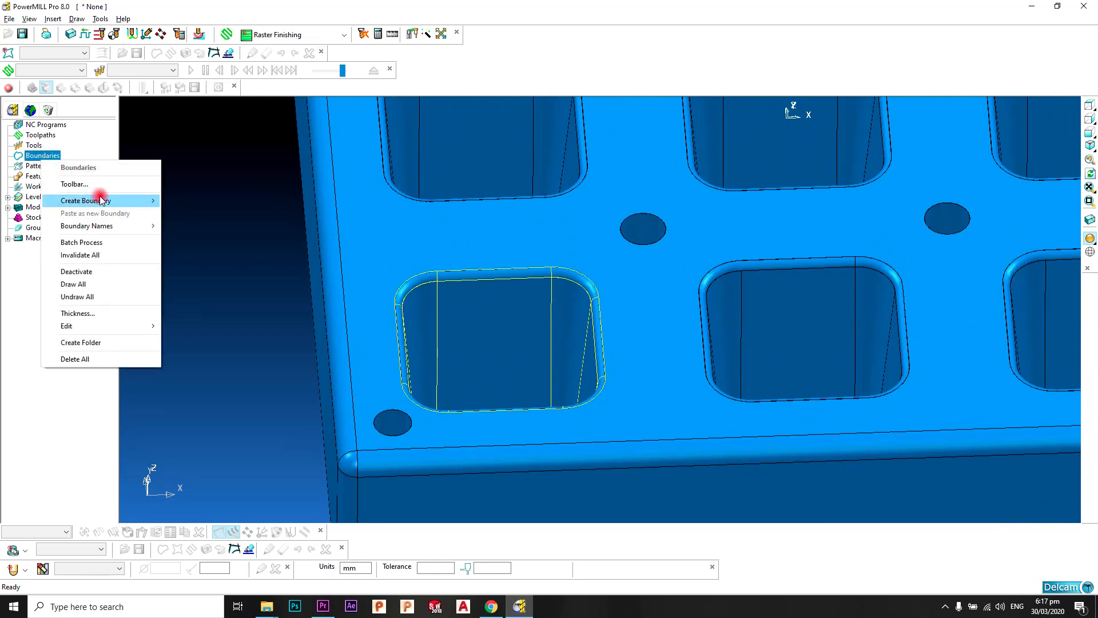
mouse_move(101, 199)
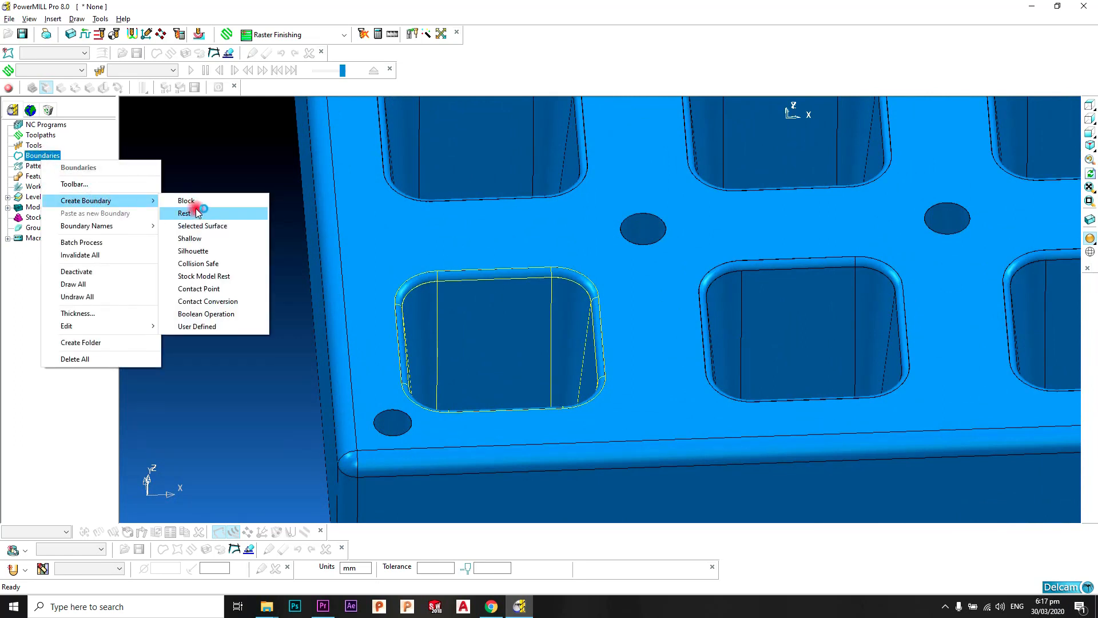
click(220, 225)
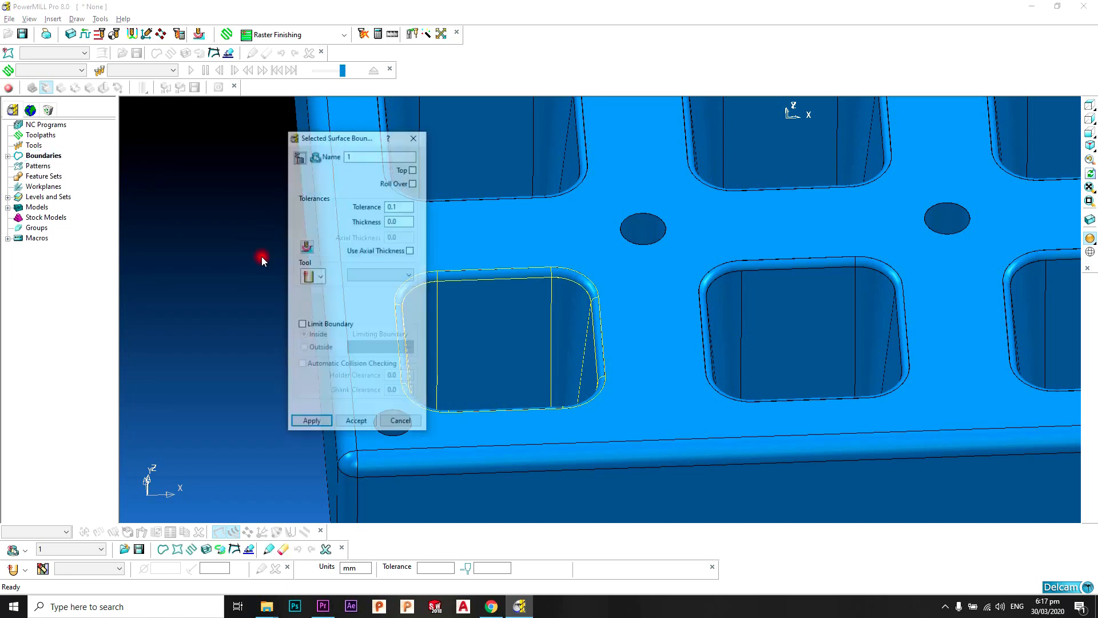
drag(353, 139, 261, 113)
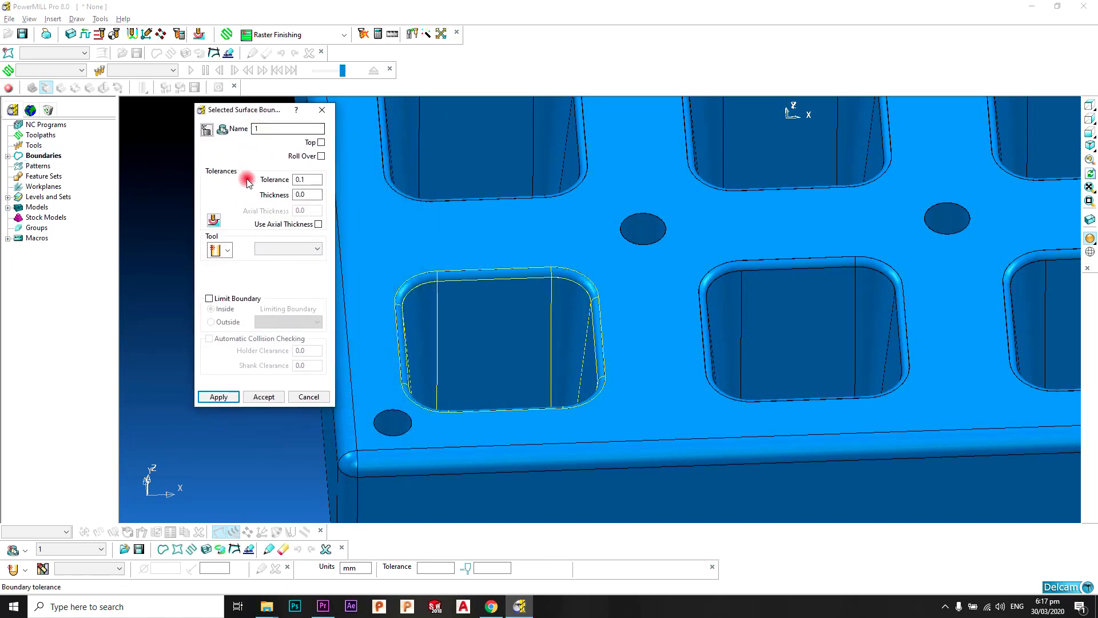
click(321, 156)
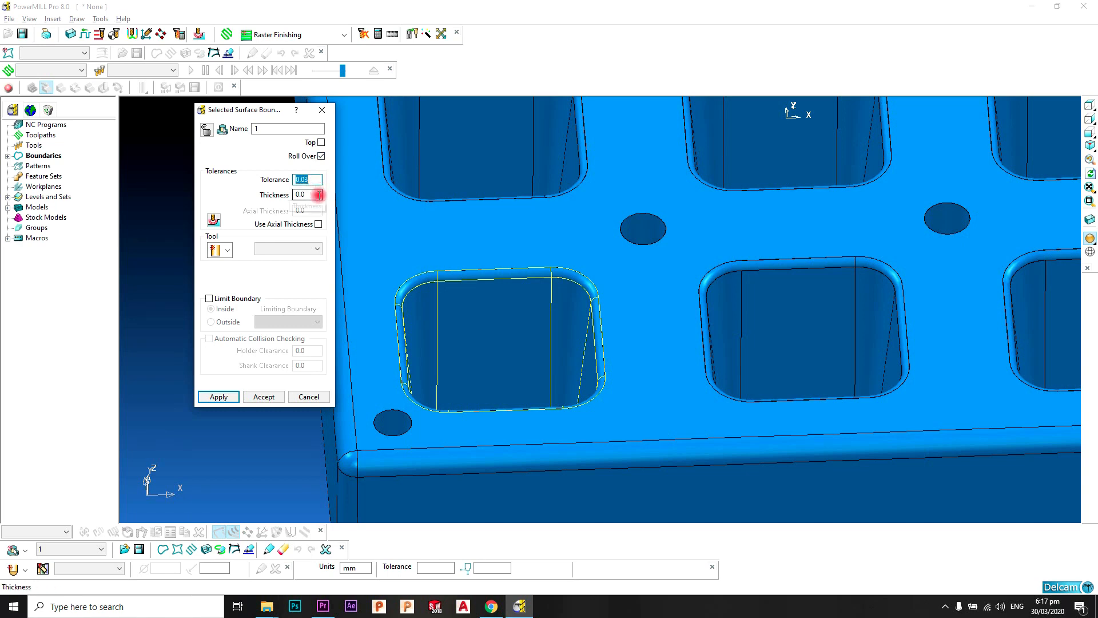
Create a ball nosed tool of 10 mm diameter named BN10 for the boundary
click(231, 253)
click(223, 288)
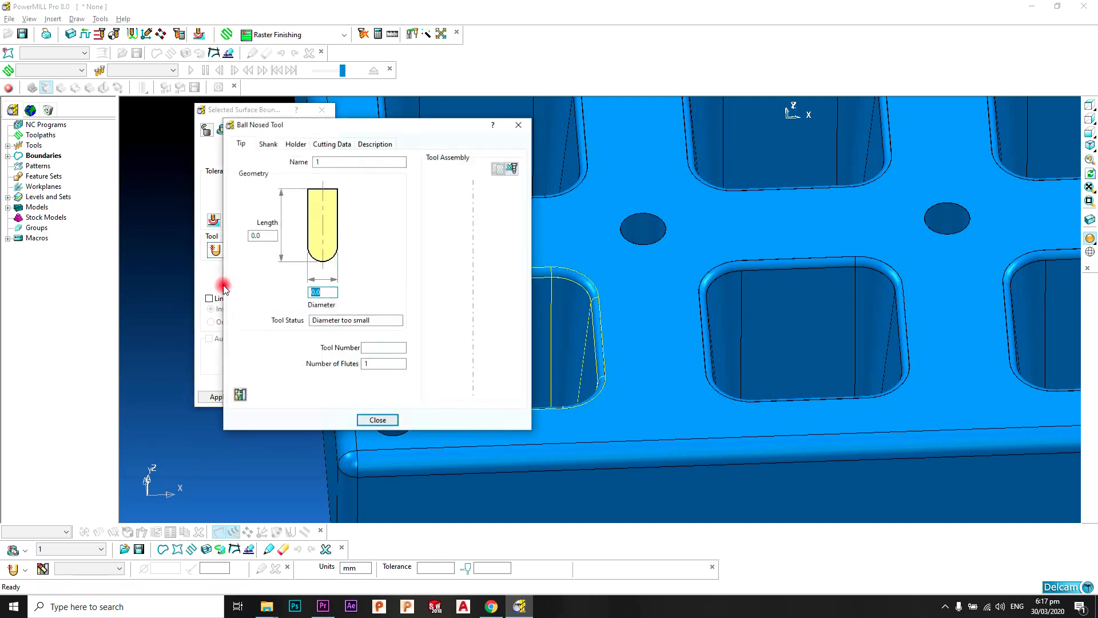
text(10)
key(Return)
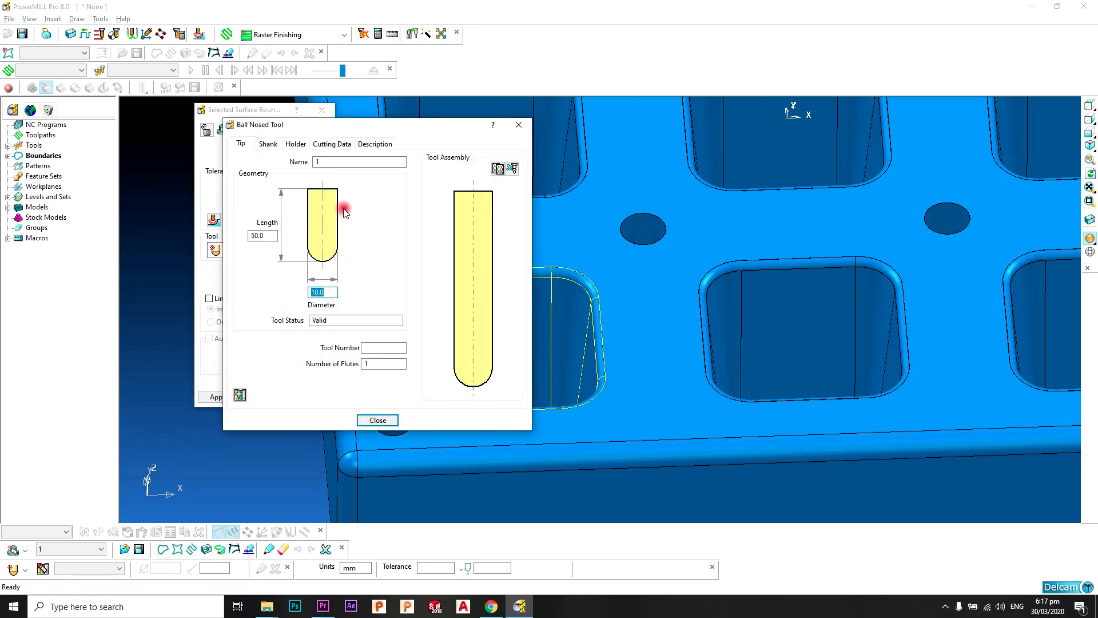
click(356, 160)
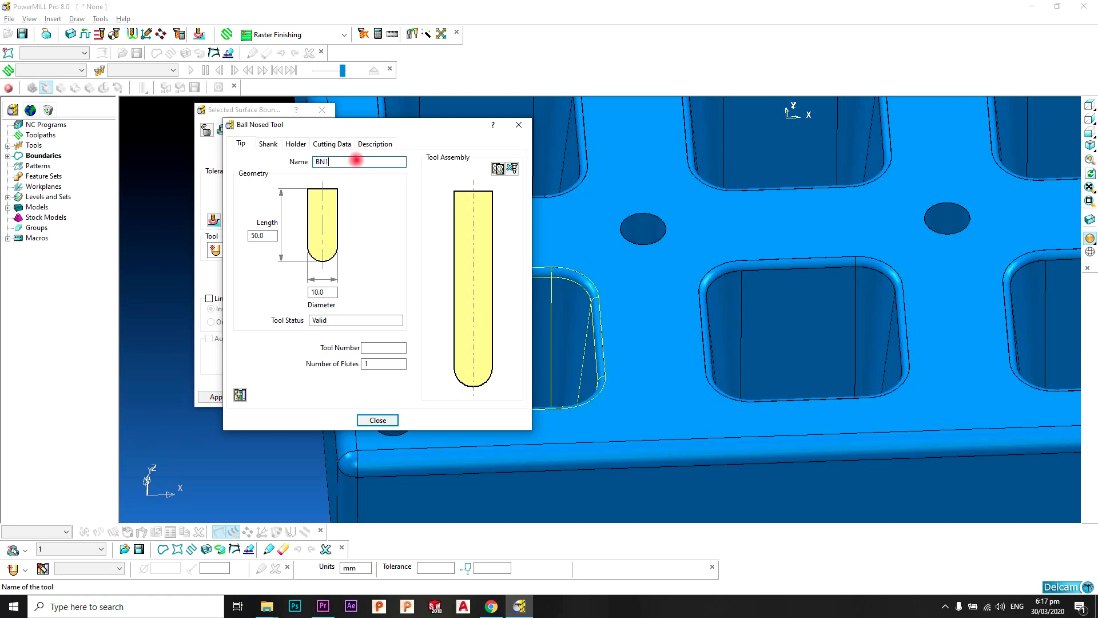
click(387, 351)
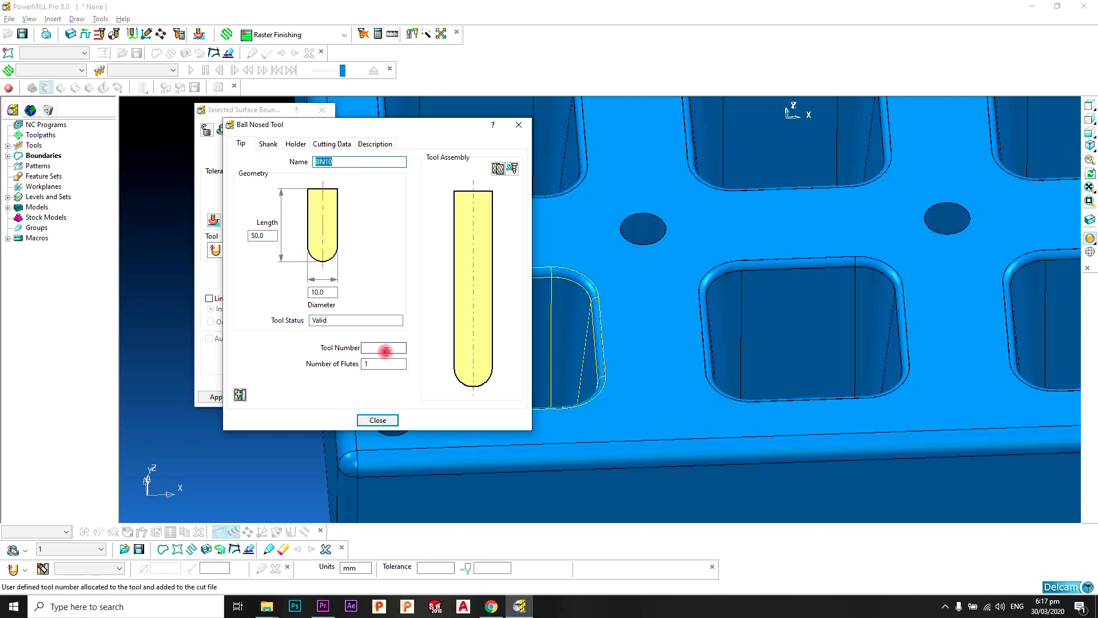
click(378, 419)
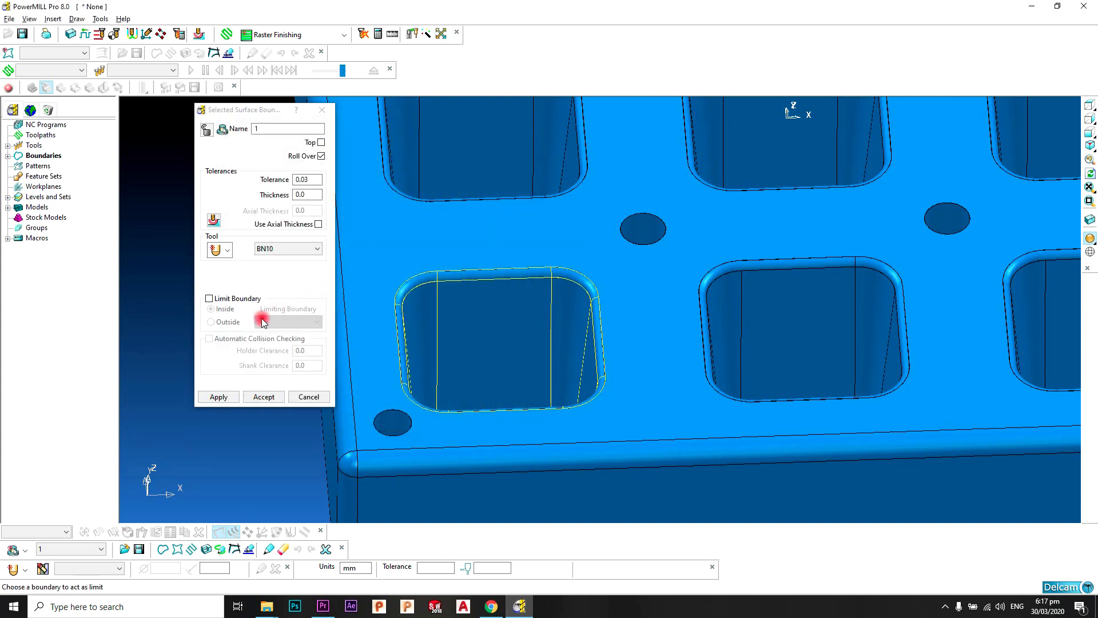
Calculate and accept the selected surface boundary, and check its outline around the pocket with the model hidden and shaded
click(220, 395)
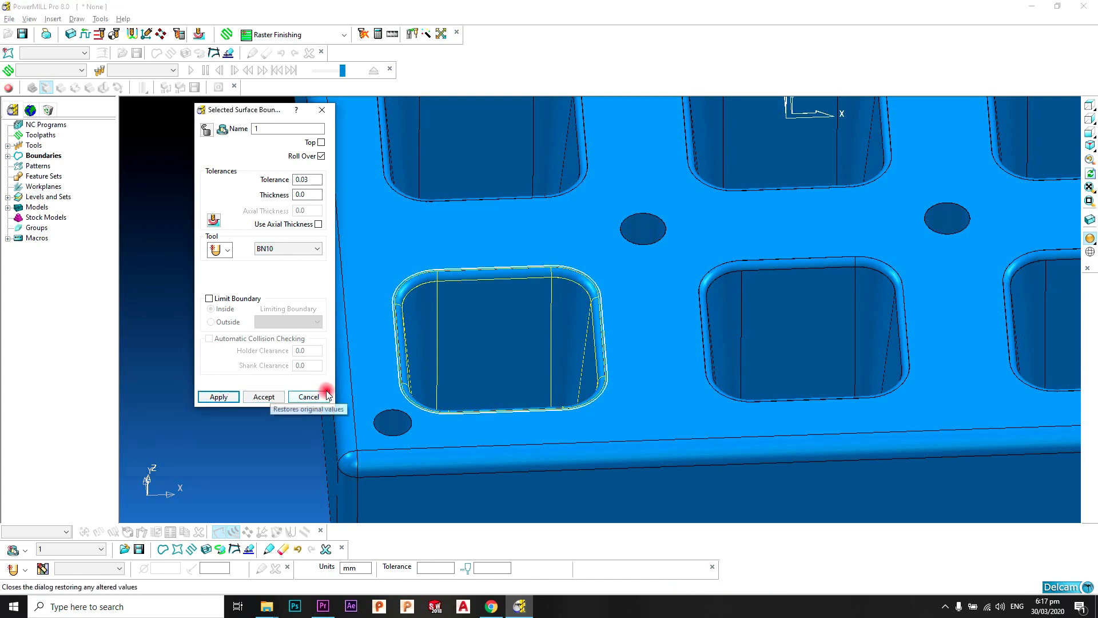
click(263, 397)
click(1089, 219)
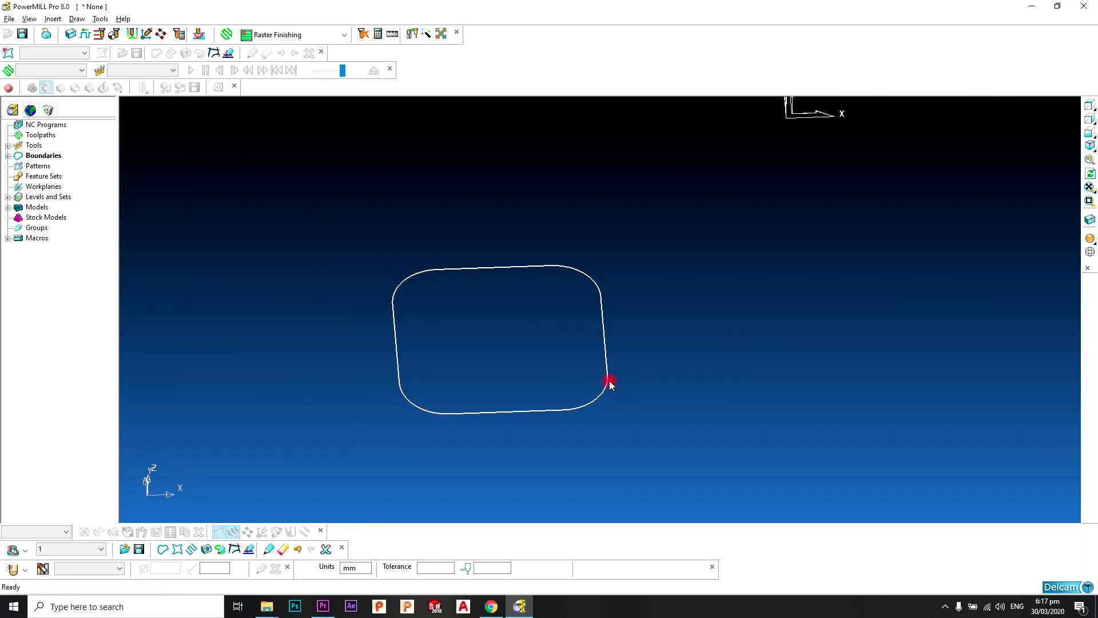
middle_drag(609, 385, 639, 401)
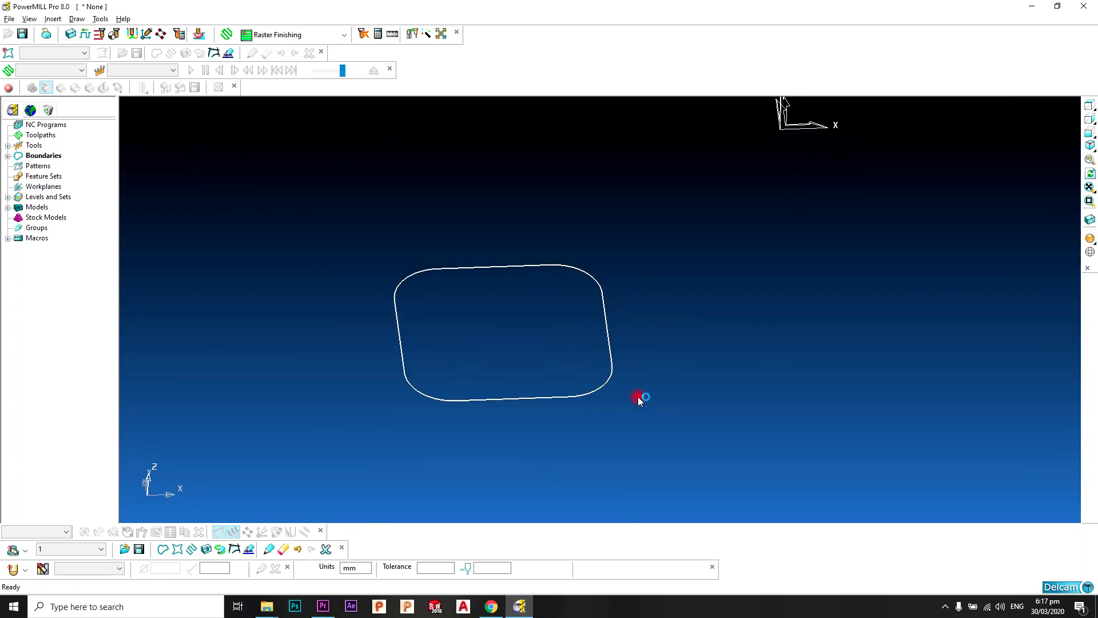
click(1090, 239)
scroll(616, 337, down, 3)
mouse_move(615, 336)
middle_down()
mouse_move(725, 312)
mouse_move(615, 326)
middle_up()
scroll(613, 328, up, 3)
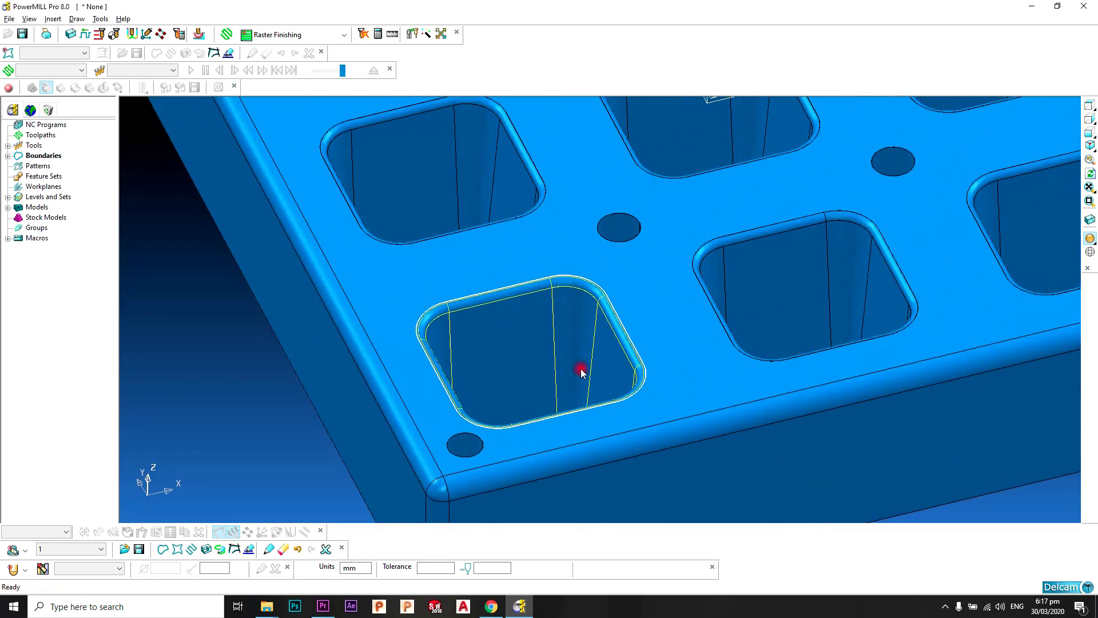
middle_drag(581, 370, 564, 311)
scroll(607, 324, down, 2)
scroll(605, 317, up, 2)
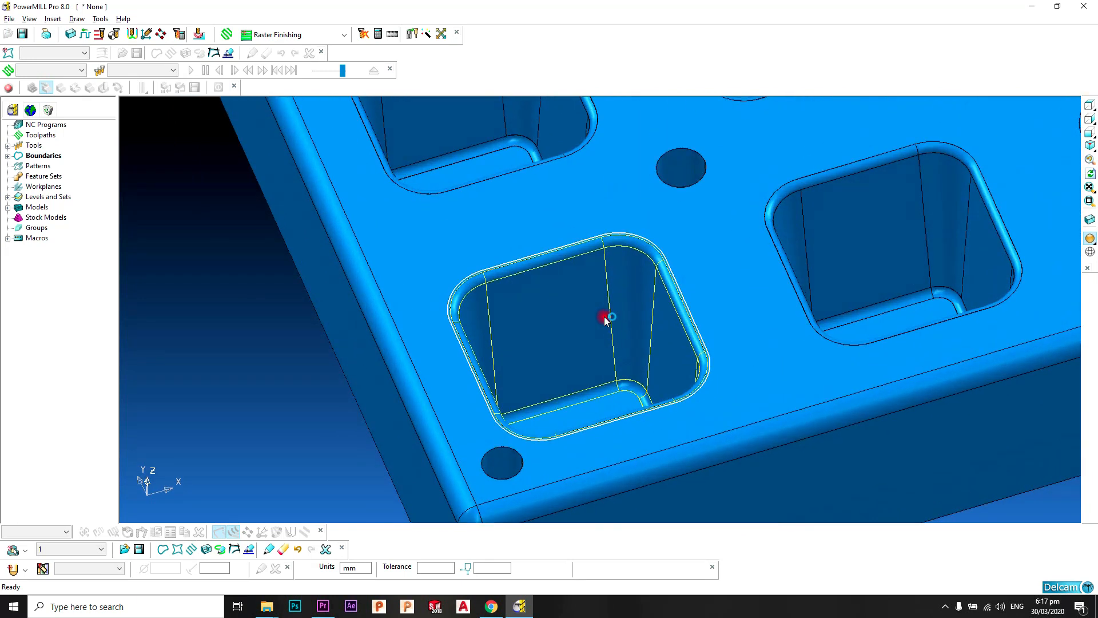
Start a new Optimised Constant Z Finishing toolpath and assign it the BN10 tool
right_click(48, 140)
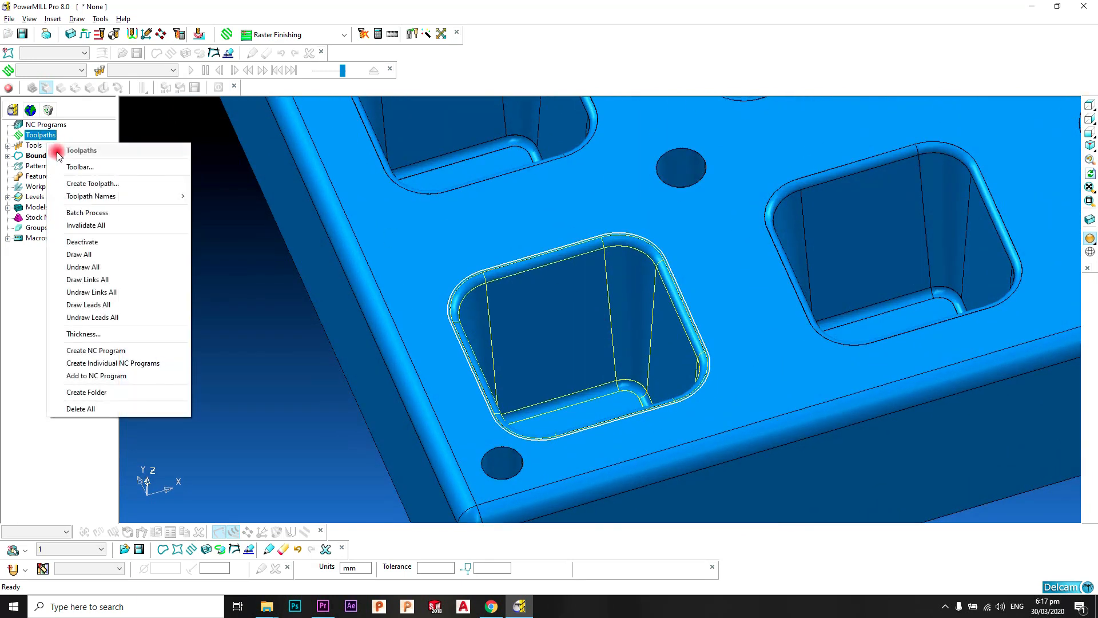
click(107, 181)
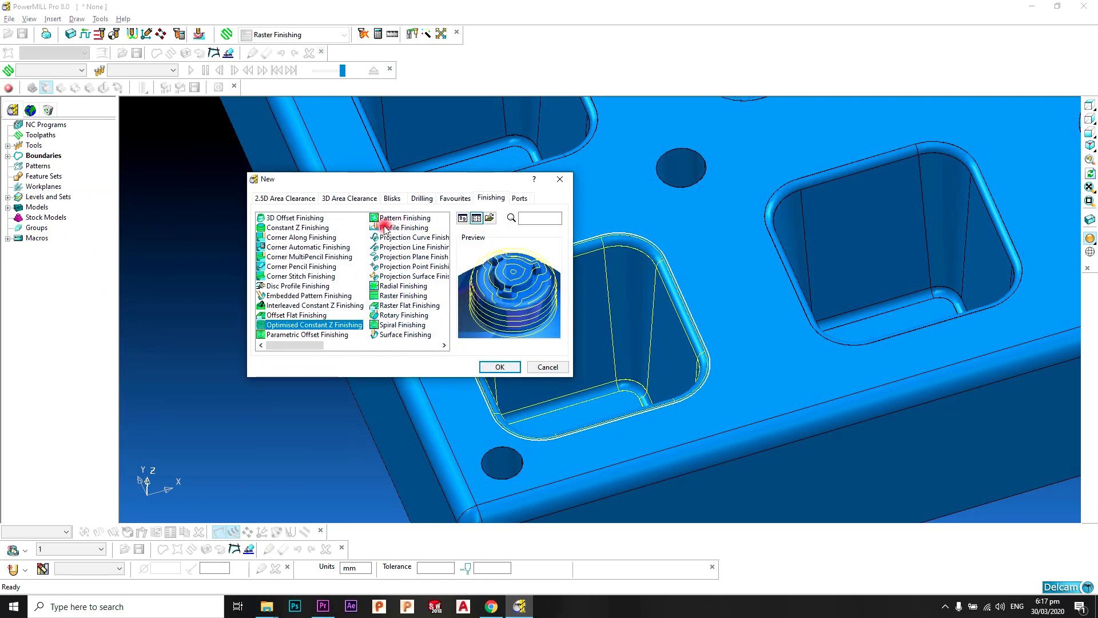
click(486, 365)
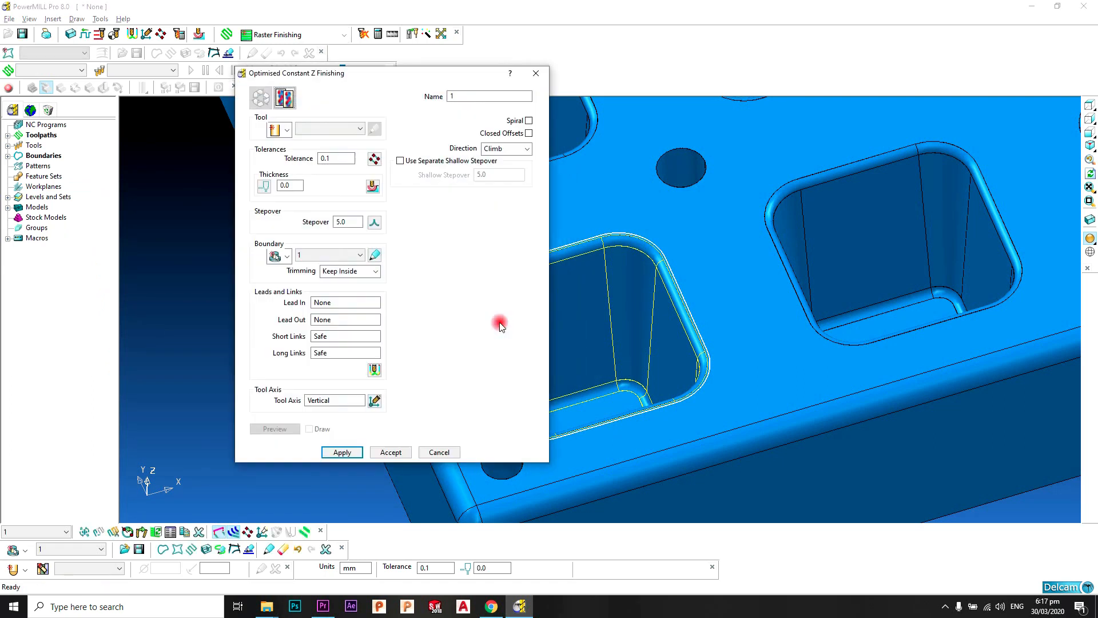
click(290, 130)
click(290, 131)
click(321, 132)
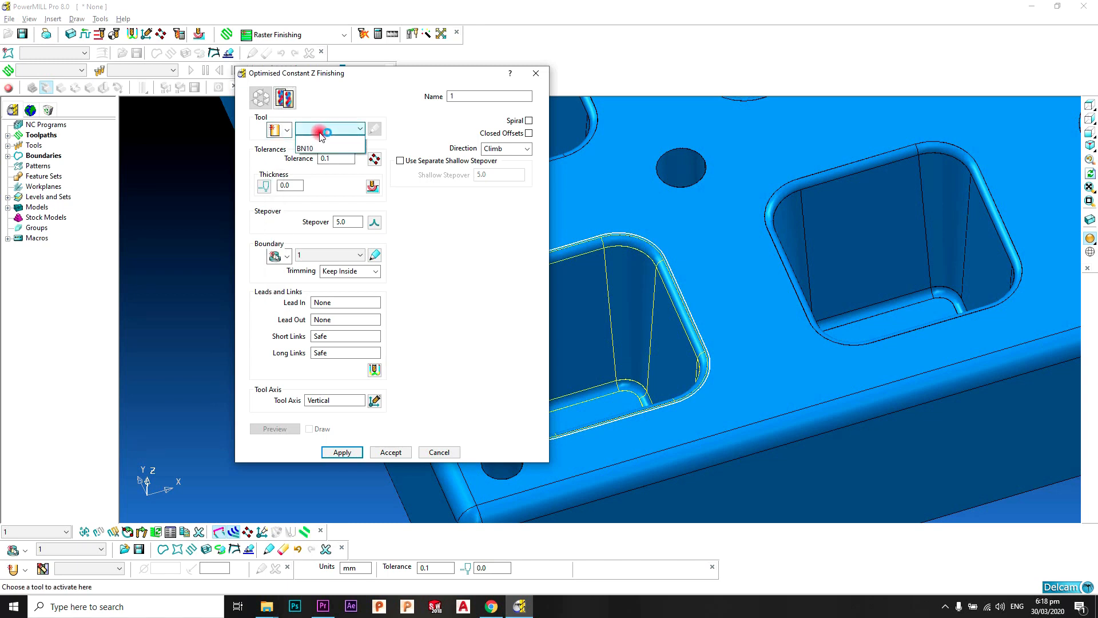
click(326, 148)
Set the toolpath's tolerance to 0.03 and stepover to 1, using boundary 1 with Keep Inside trimming
click(345, 158)
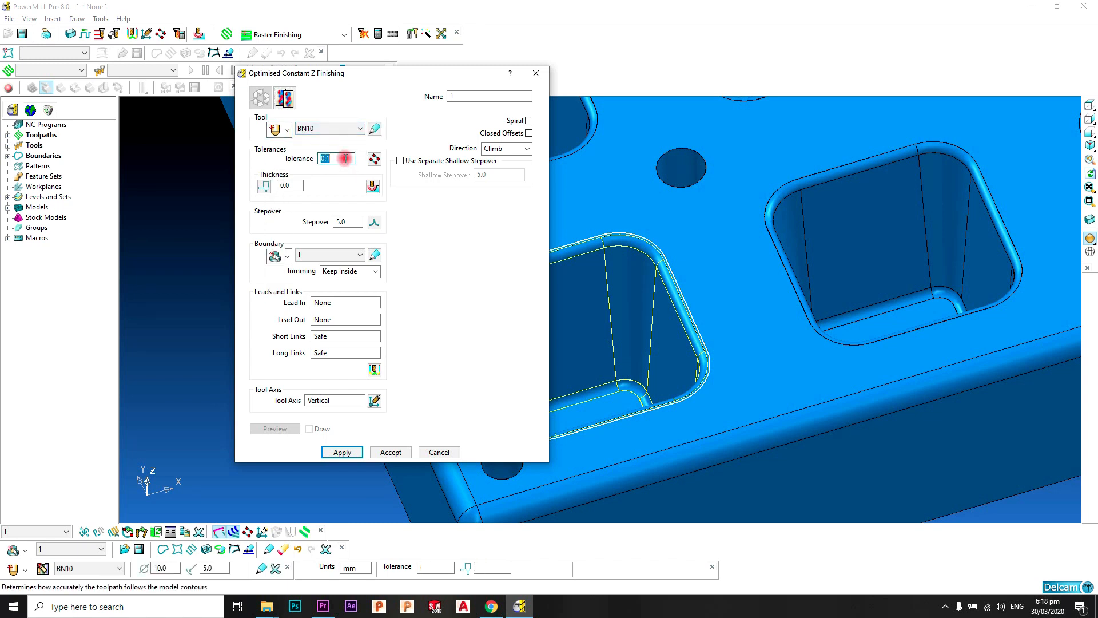
text(0.03)
key(Return)
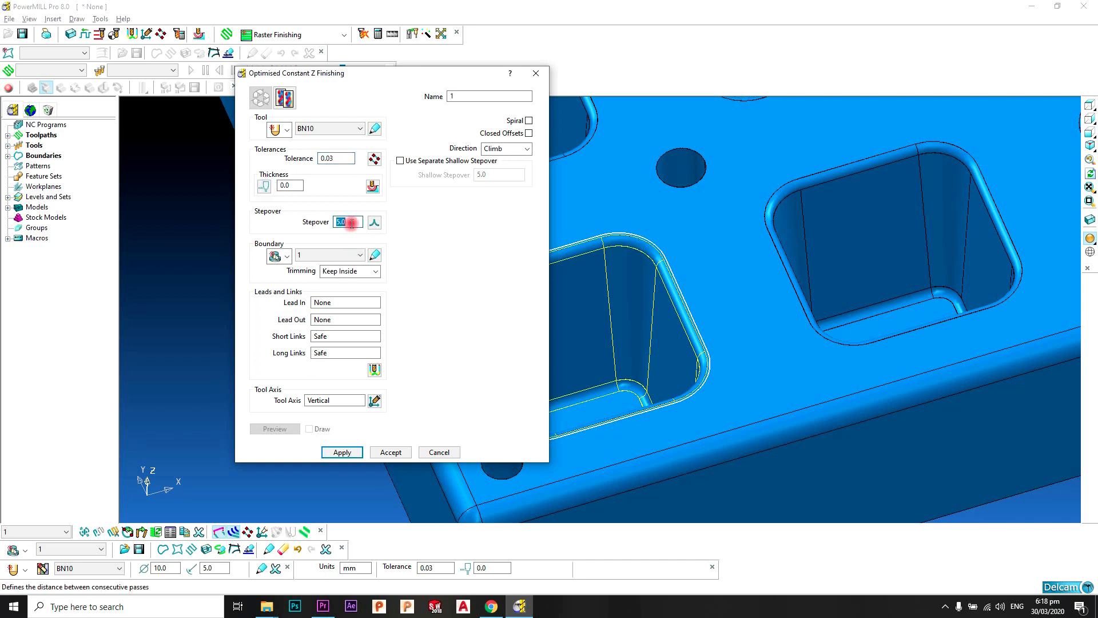
text(1)
key(Return)
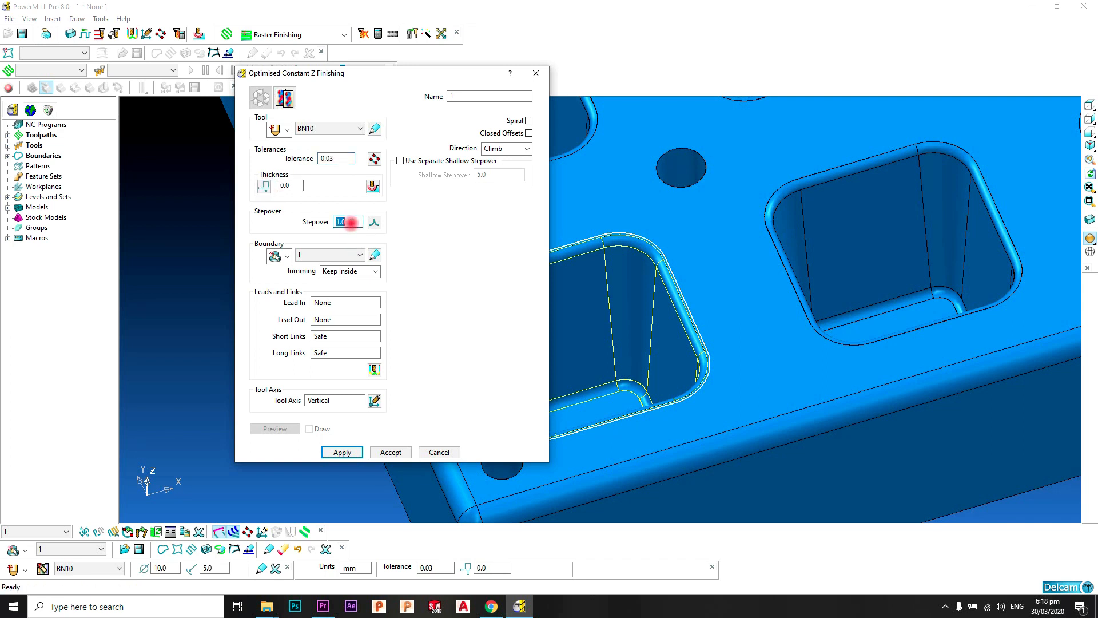
click(328, 255)
click(328, 255)
click(350, 272)
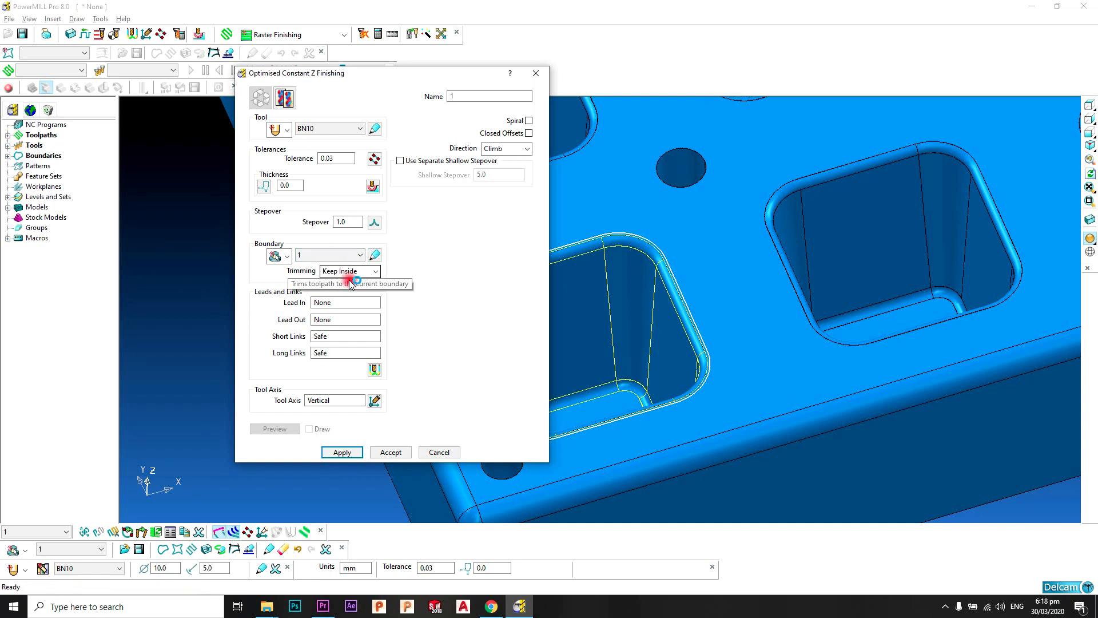
Set the toolpath's short links to On Surface and long links to Skim, and apply the links
click(374, 369)
click(366, 216)
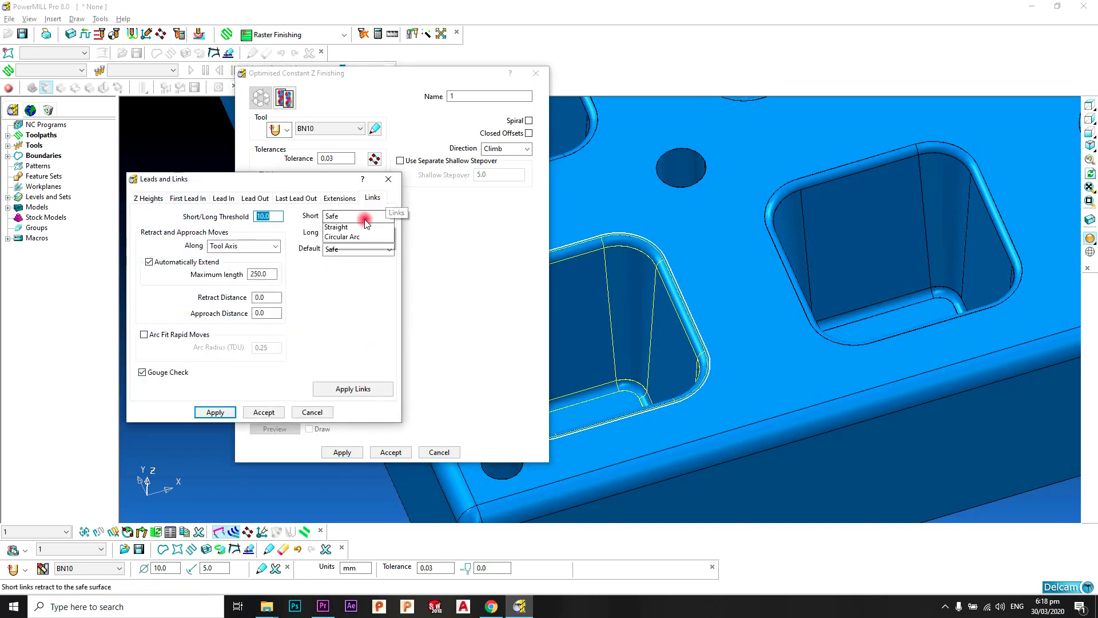
click(366, 246)
click(366, 232)
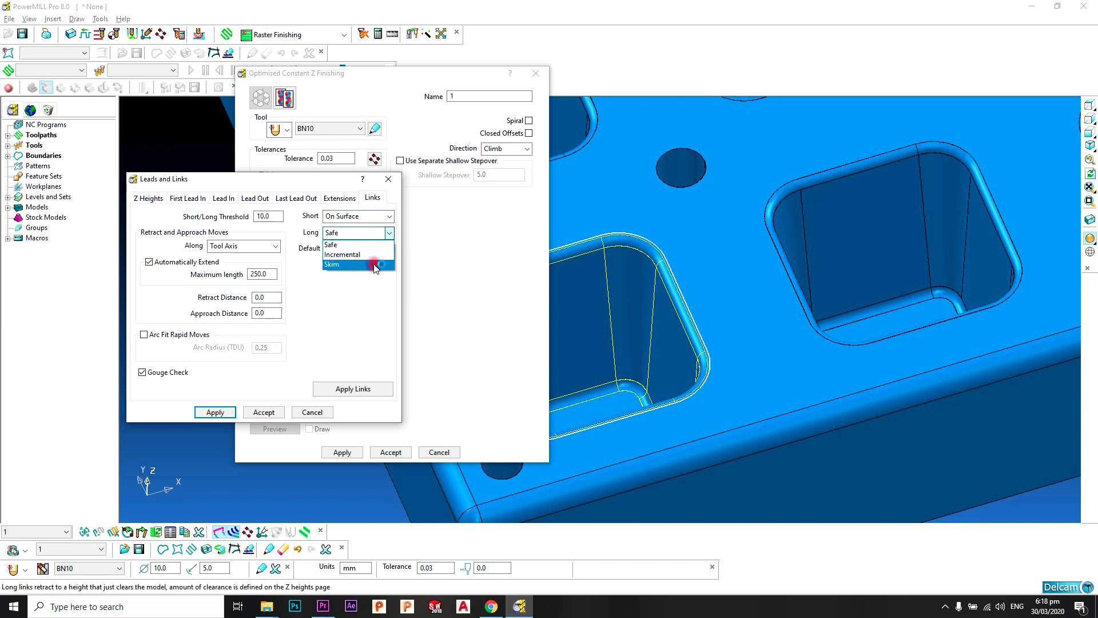
click(366, 261)
click(353, 389)
click(282, 412)
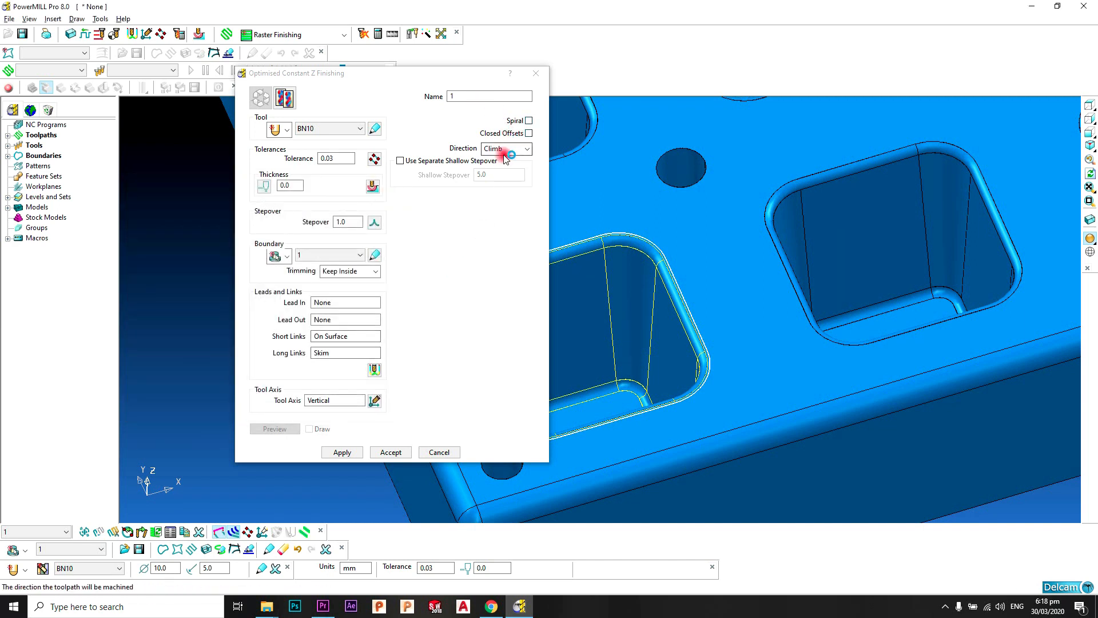
Calculate the Optimised Constant Z Finishing toolpath and check its passes in the pocket against the whole tray
click(477, 98)
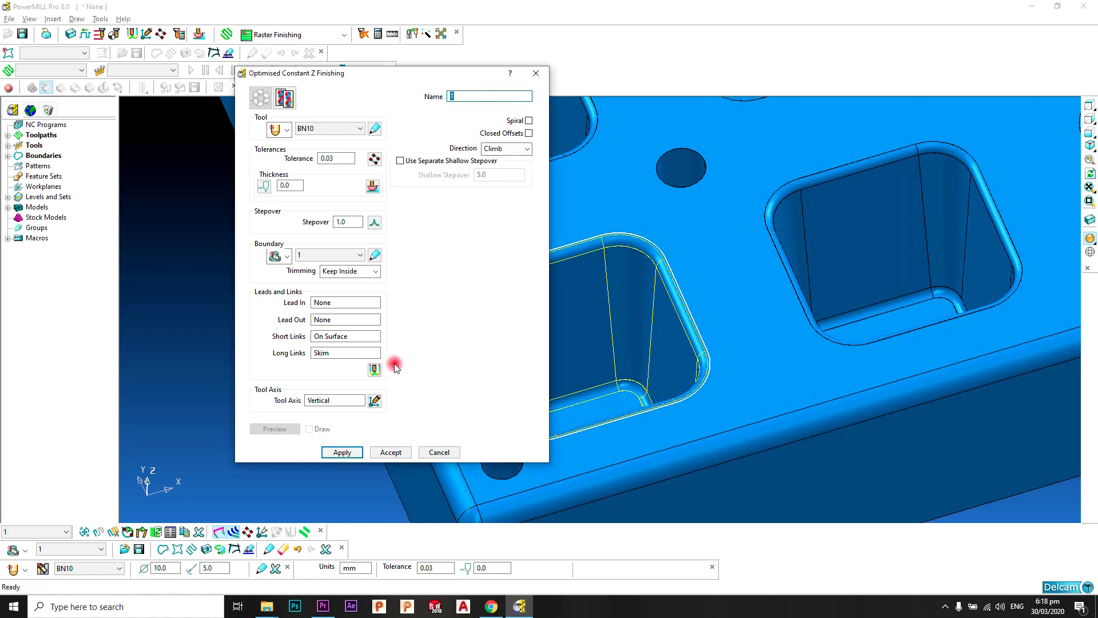
click(344, 452)
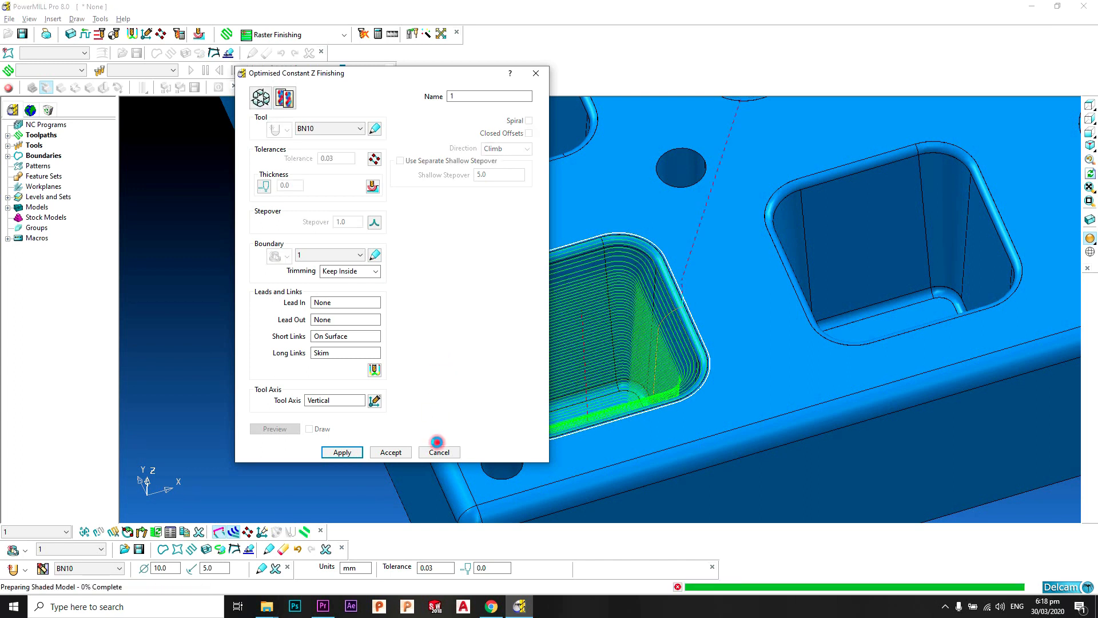
click(439, 451)
middle_drag(606, 324, 470, 299)
scroll(579, 291, down, 5)
scroll(569, 375, up, 3)
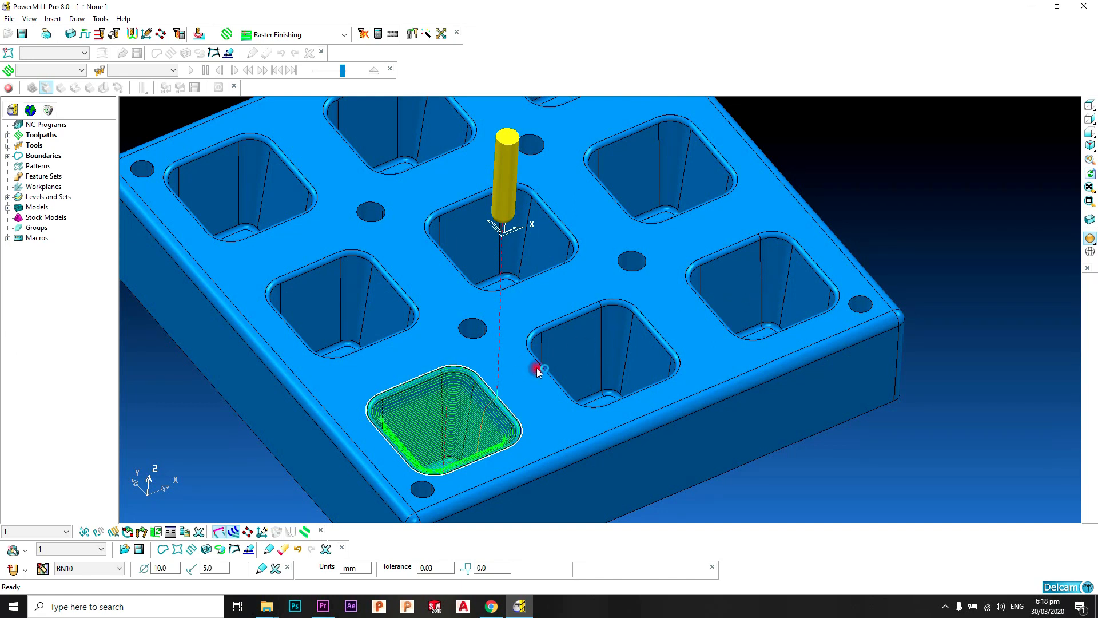
shift+middle_drag(413, 278, 502, 337)
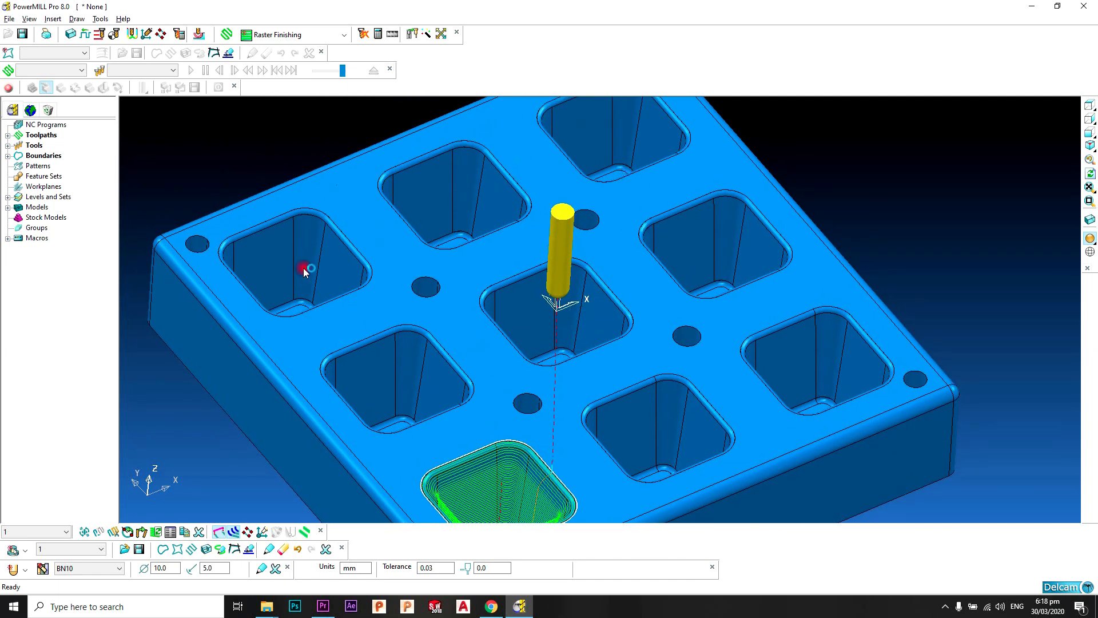
scroll(463, 205, down, 5)
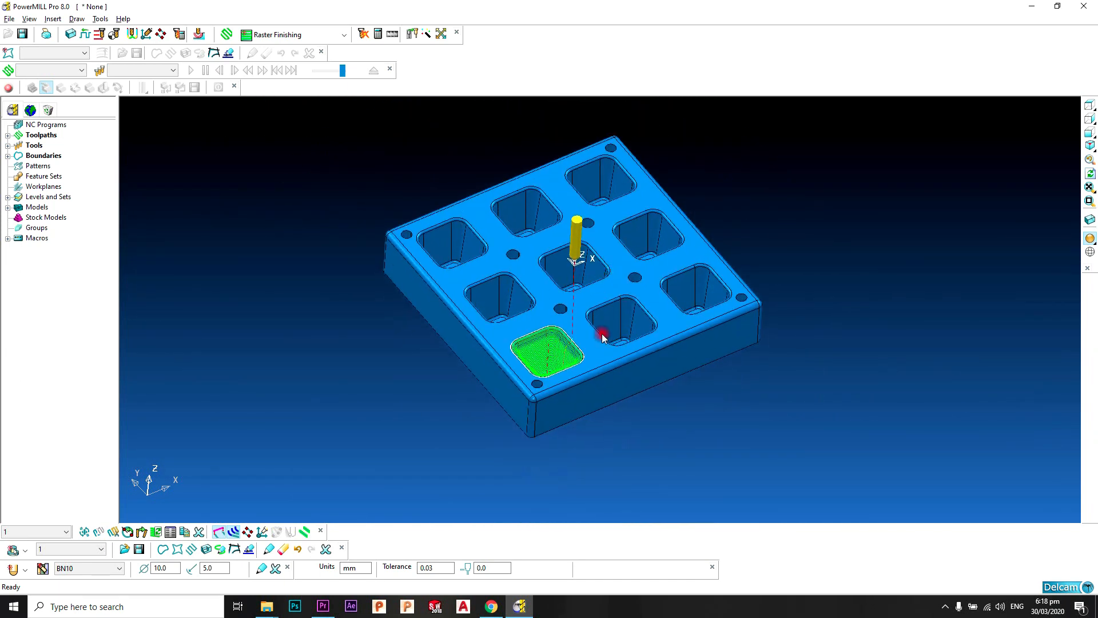
scroll(600, 336, up, 2)
scroll(587, 317, up, 1)
Transform the pocket toolpath as a copy shifted 80 mm along X
click(8, 135)
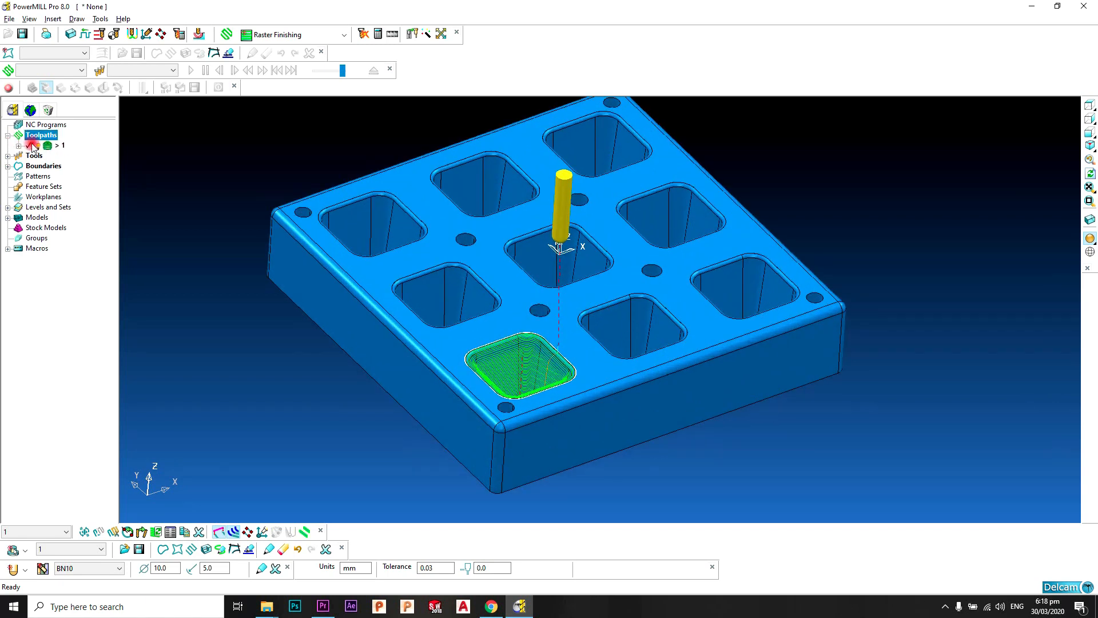
right_click(52, 146)
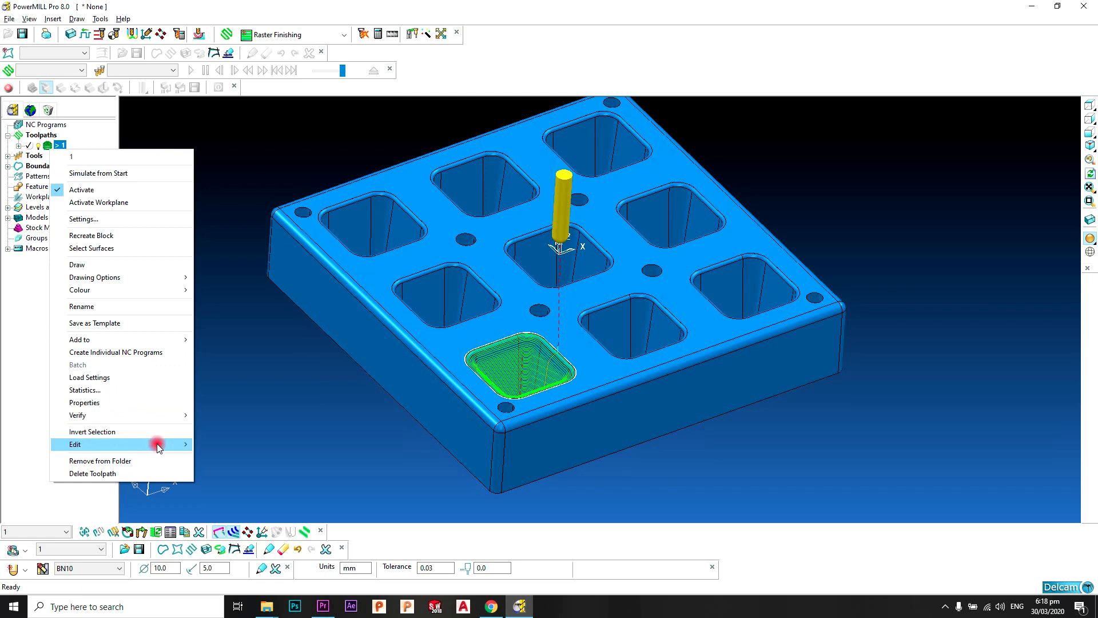
mouse_move(158, 446)
click(259, 118)
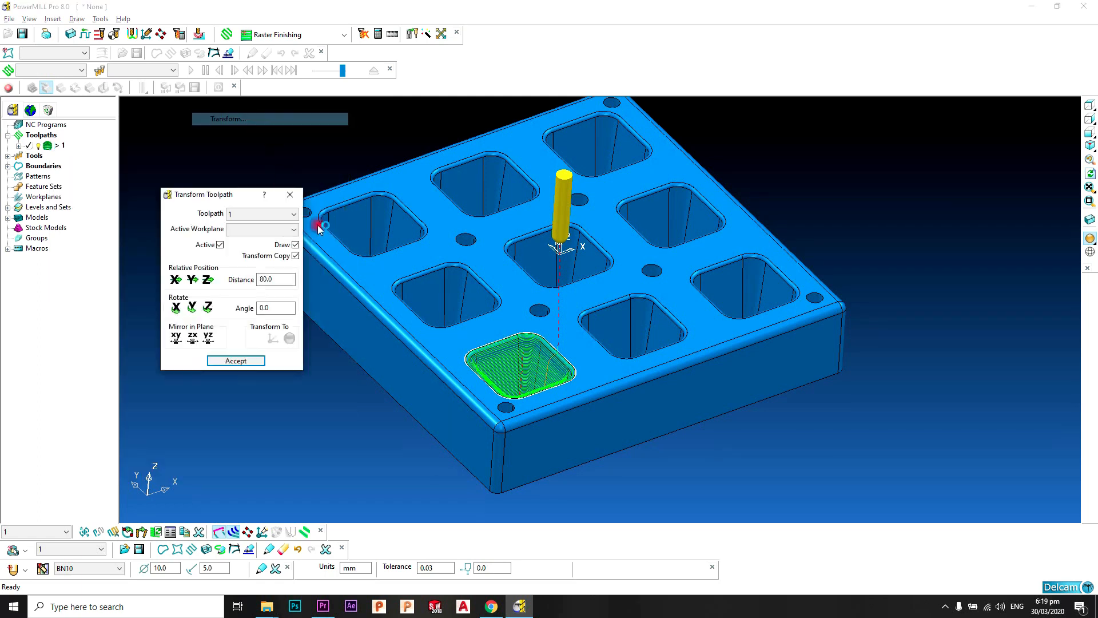
click(295, 256)
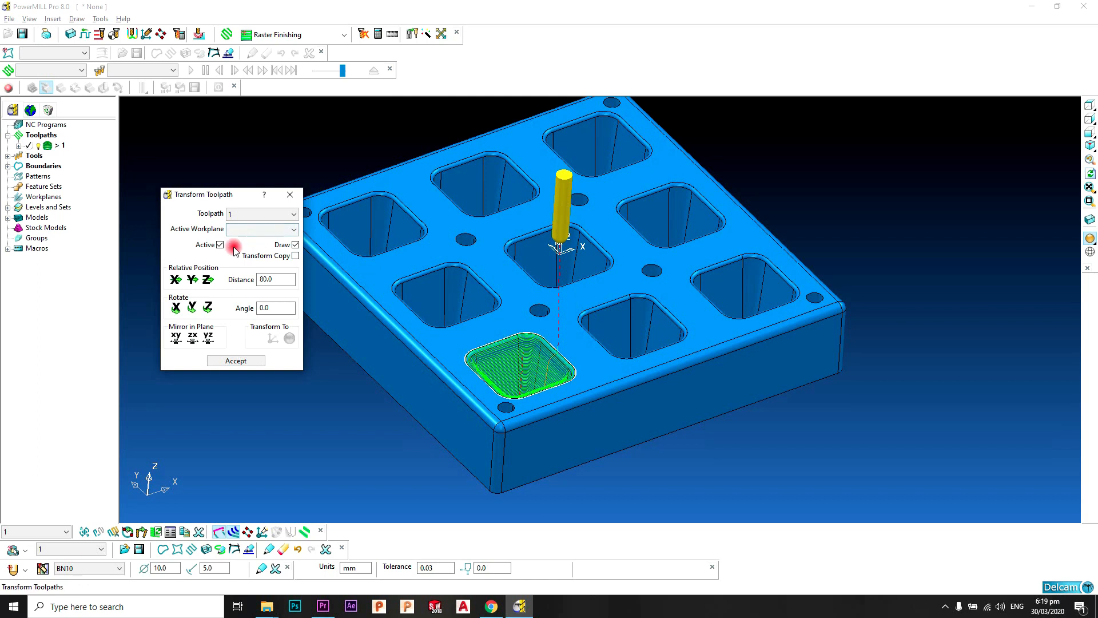
click(295, 257)
click(176, 279)
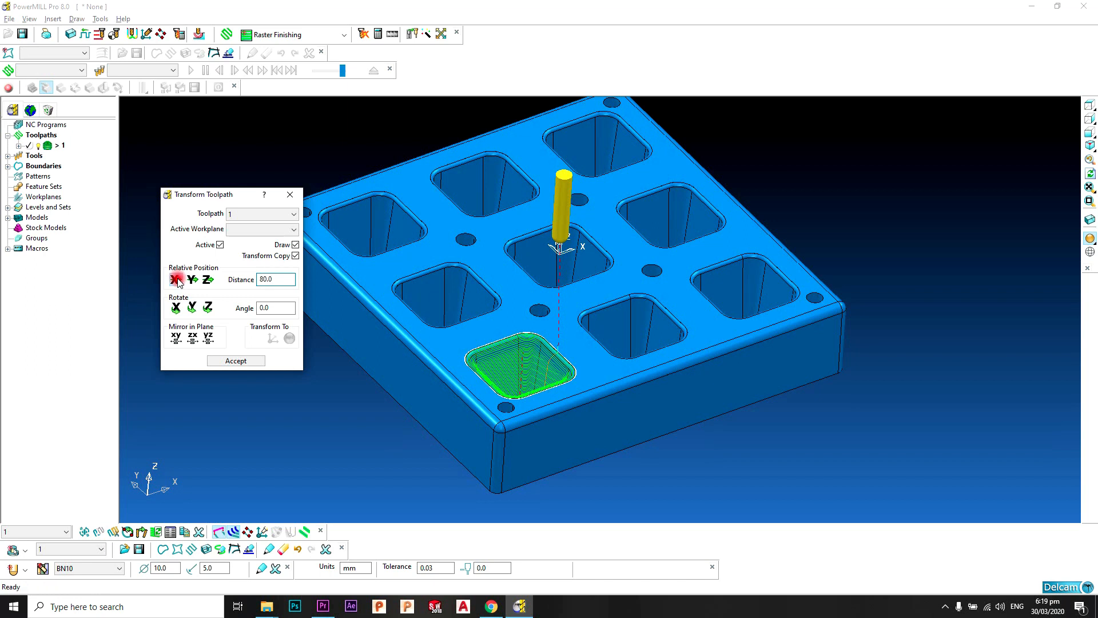
click(236, 360)
click(335, 272)
Activate the copied toolpath and check its passes in the neighbouring pocket
middle_drag(458, 273, 592, 350)
scroll(552, 361, up, 4)
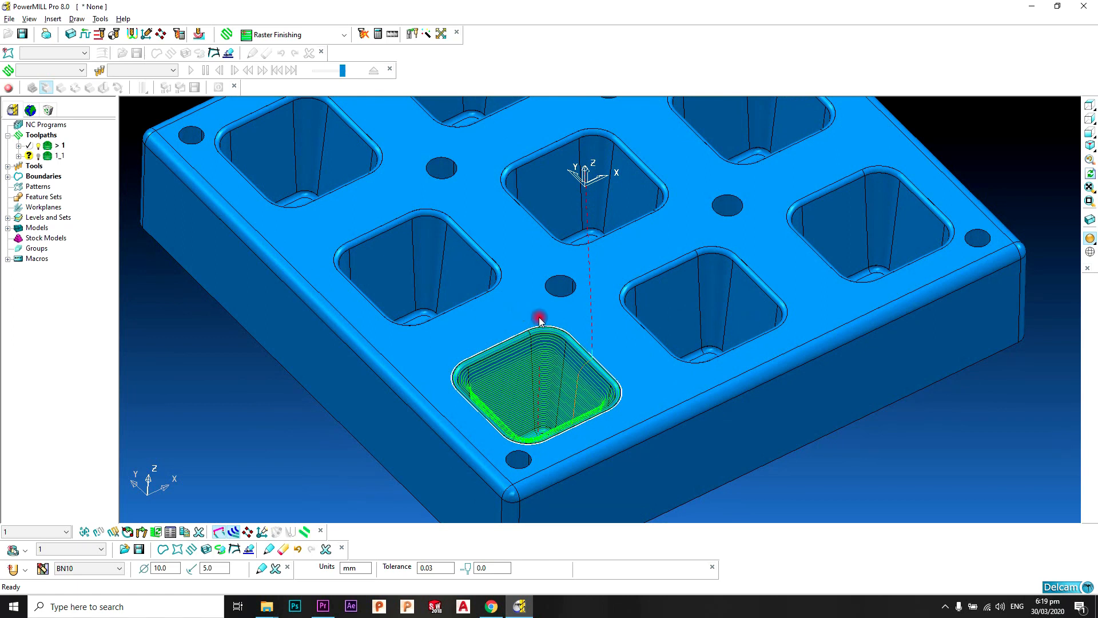
scroll(627, 310, up, 1)
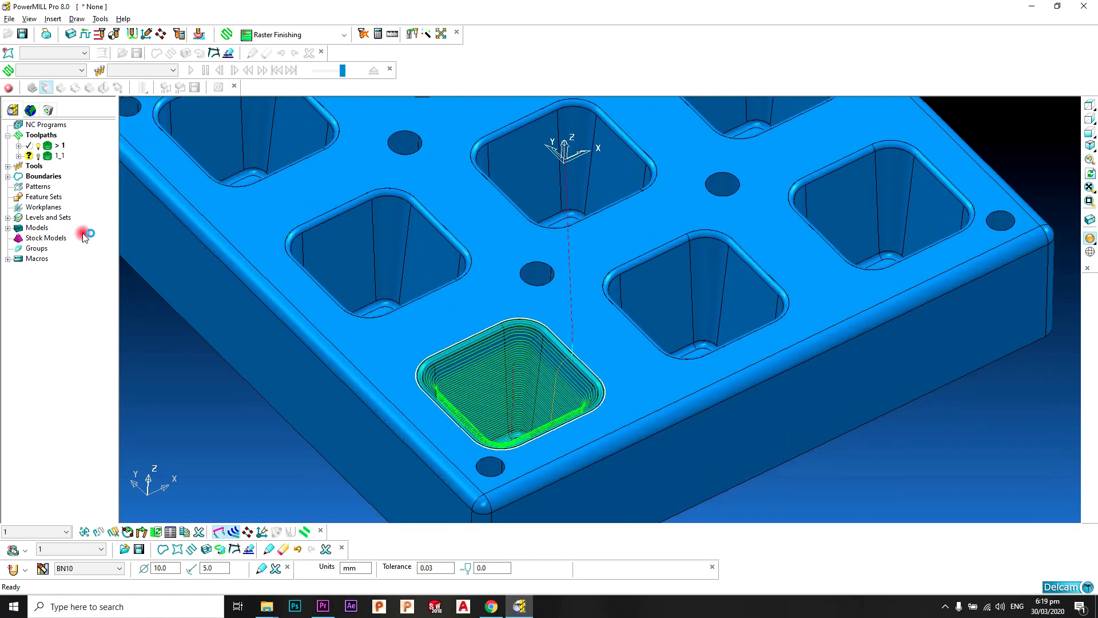
double_click(48, 156)
middle_drag(616, 217, 633, 273)
scroll(682, 288, up, 2)
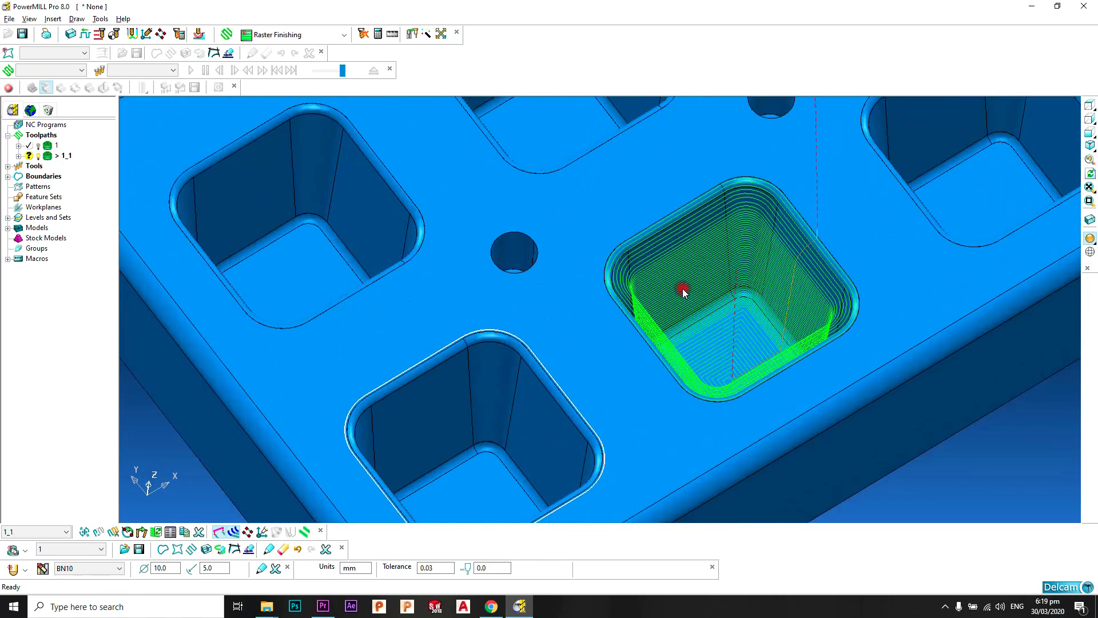
scroll(681, 288, down, 5)
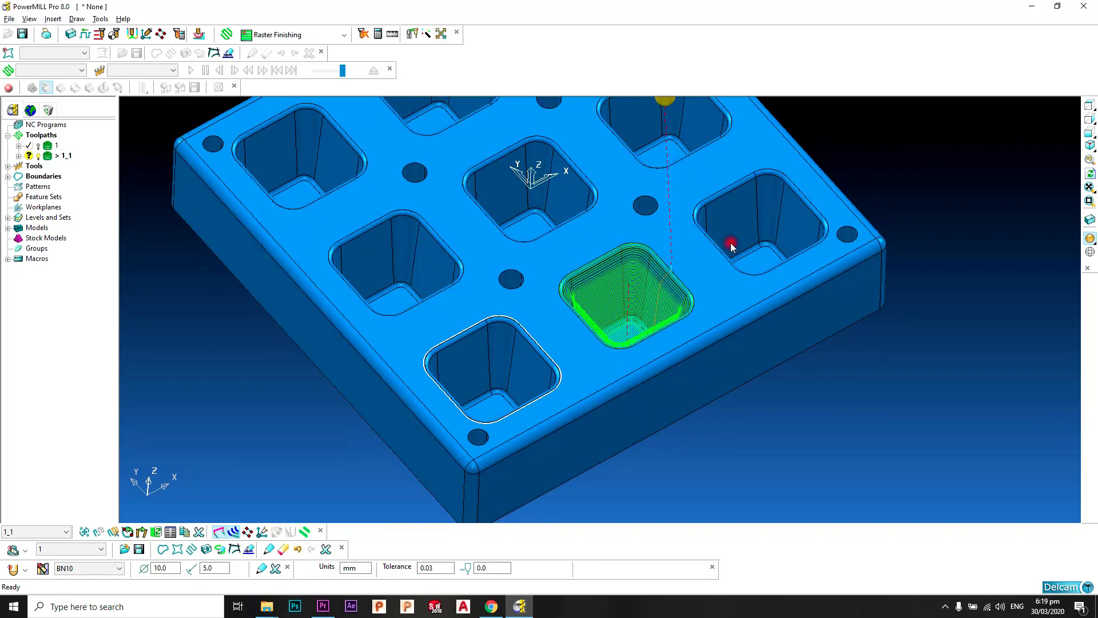
Transform toolpath 1_1 as a copy shifted 80 mm along X, and activate the new copy in the third pocket
right_click(51, 159)
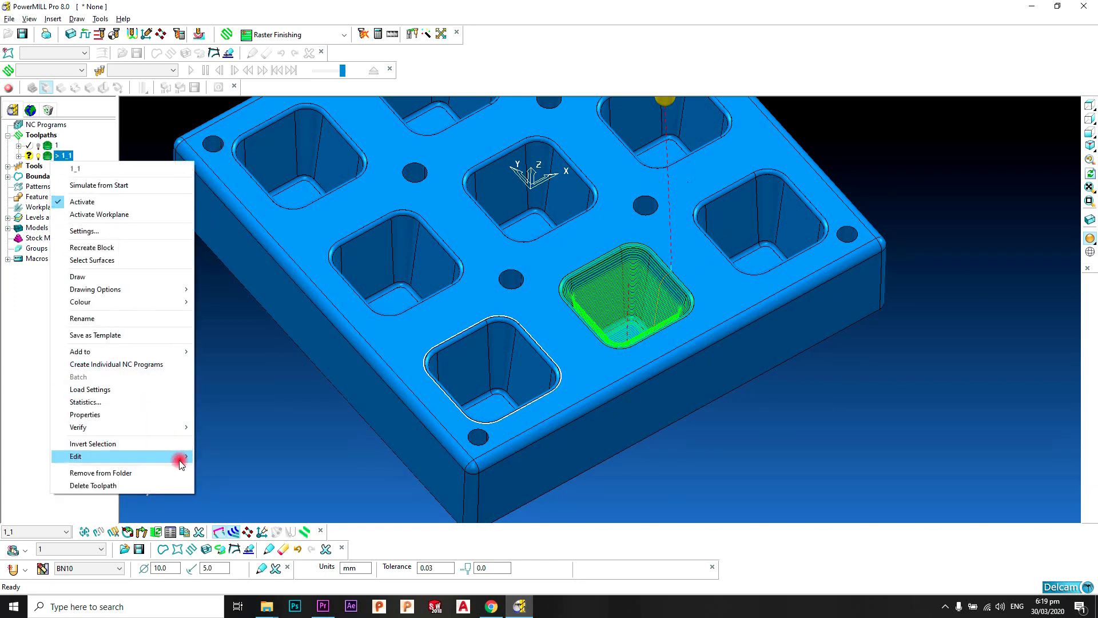
mouse_move(183, 461)
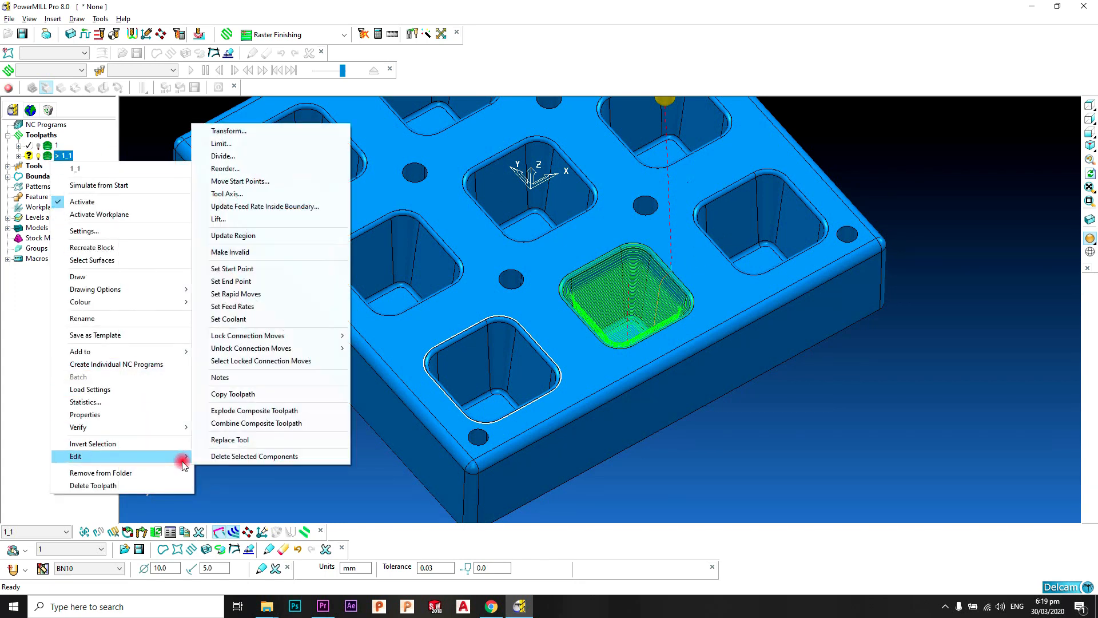
click(254, 131)
click(234, 361)
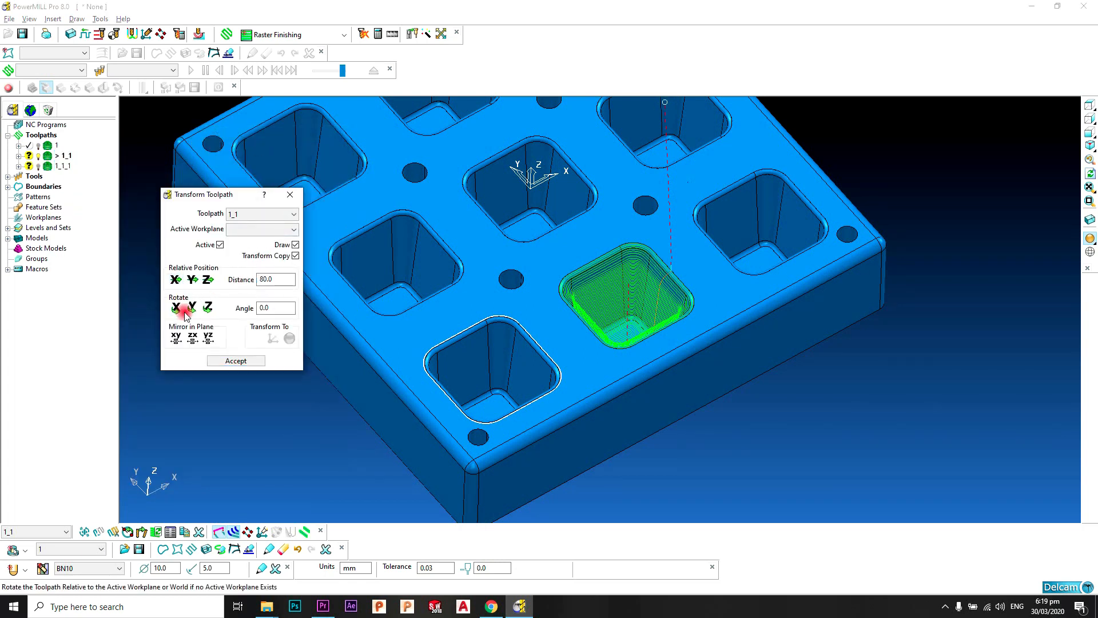
click(49, 167)
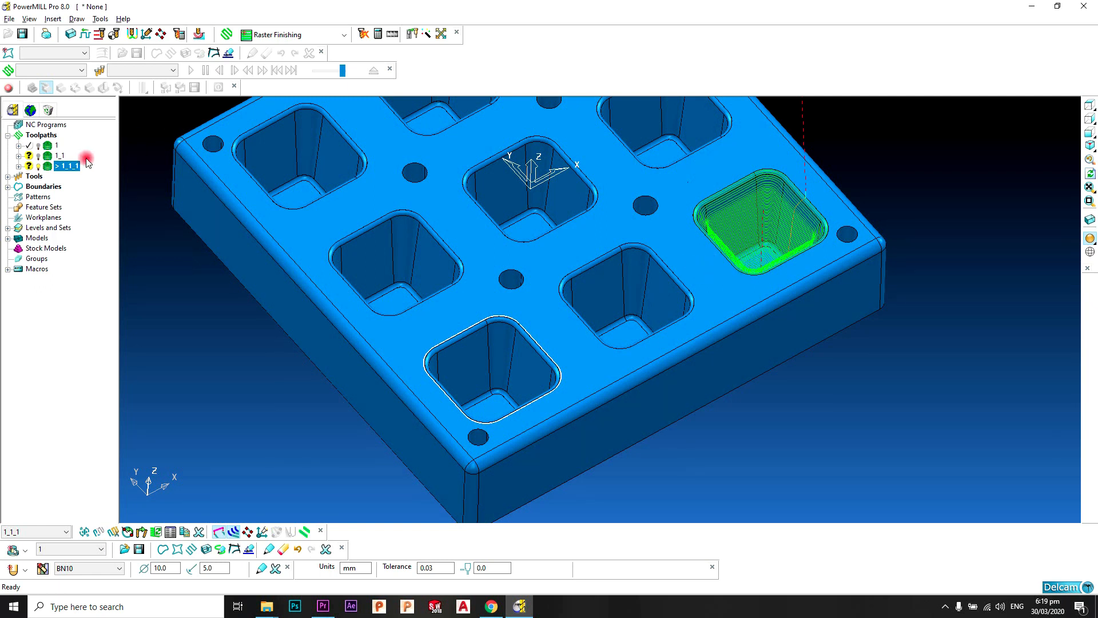
shift+middle_drag(556, 199, 558, 210)
scroll(558, 211, down, 4)
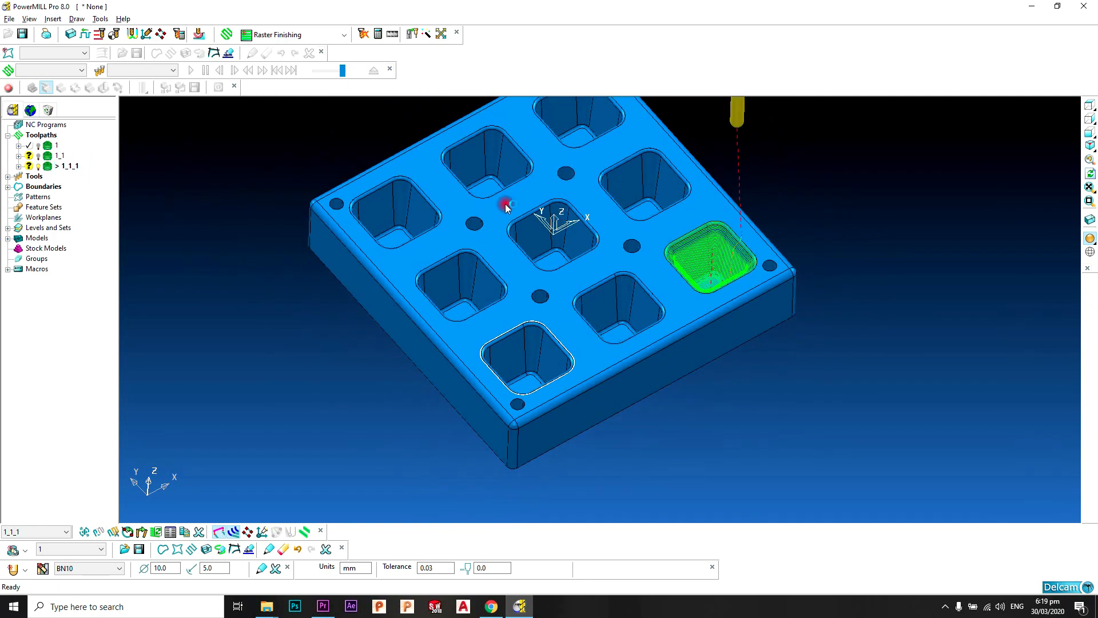
Activate each of the three pocket toolpaths in turn to compare which pocket each one machines
click(37, 154)
double_click(52, 147)
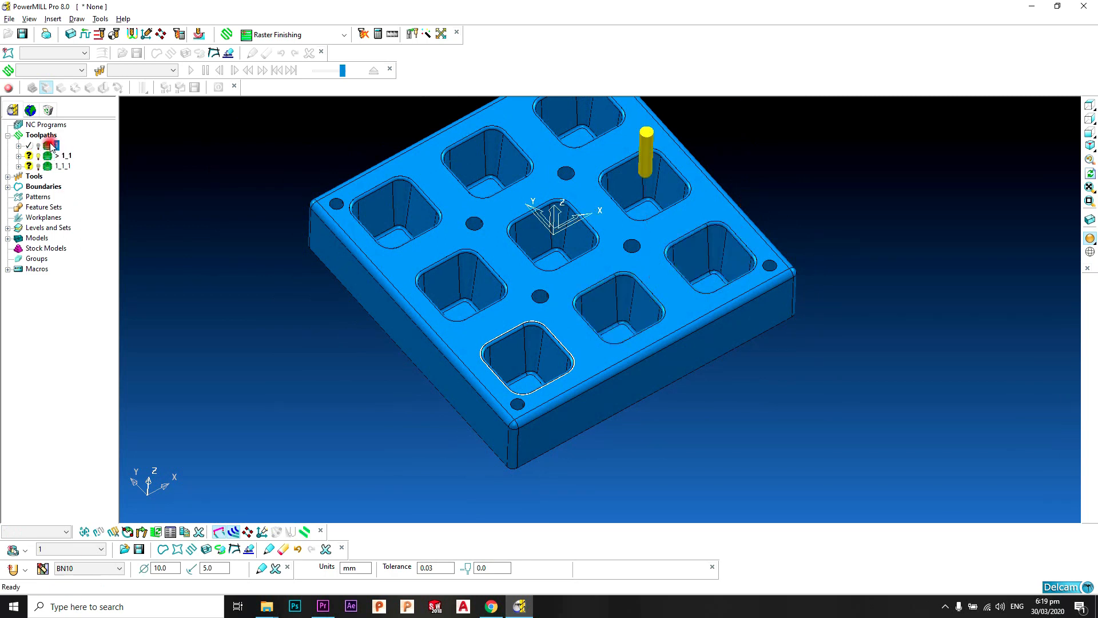
click(52, 156)
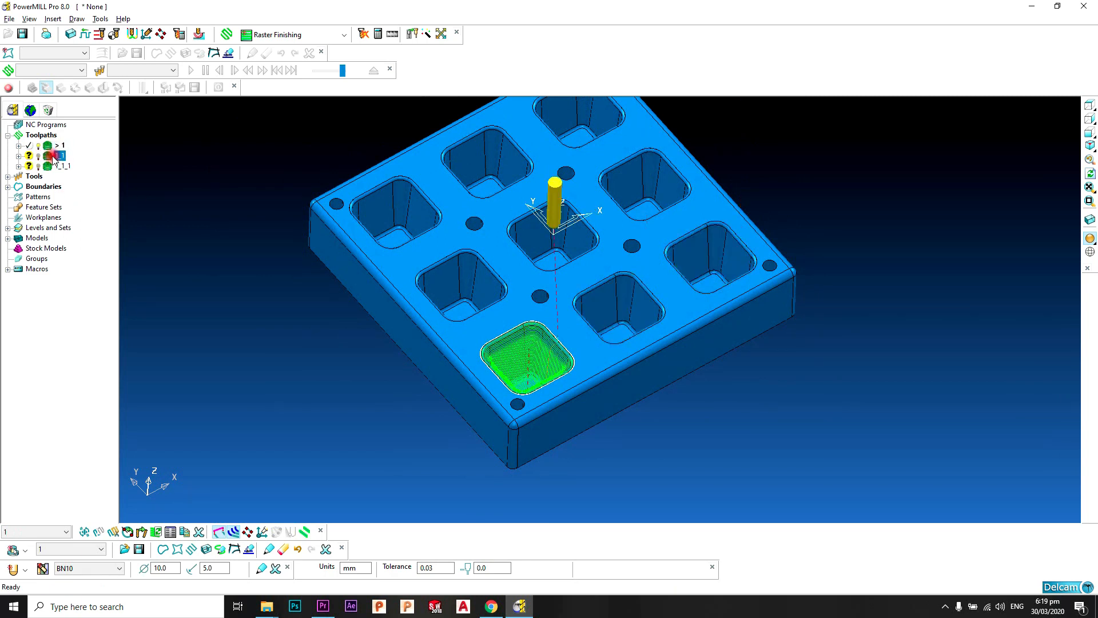
double_click(53, 155)
double_click(50, 165)
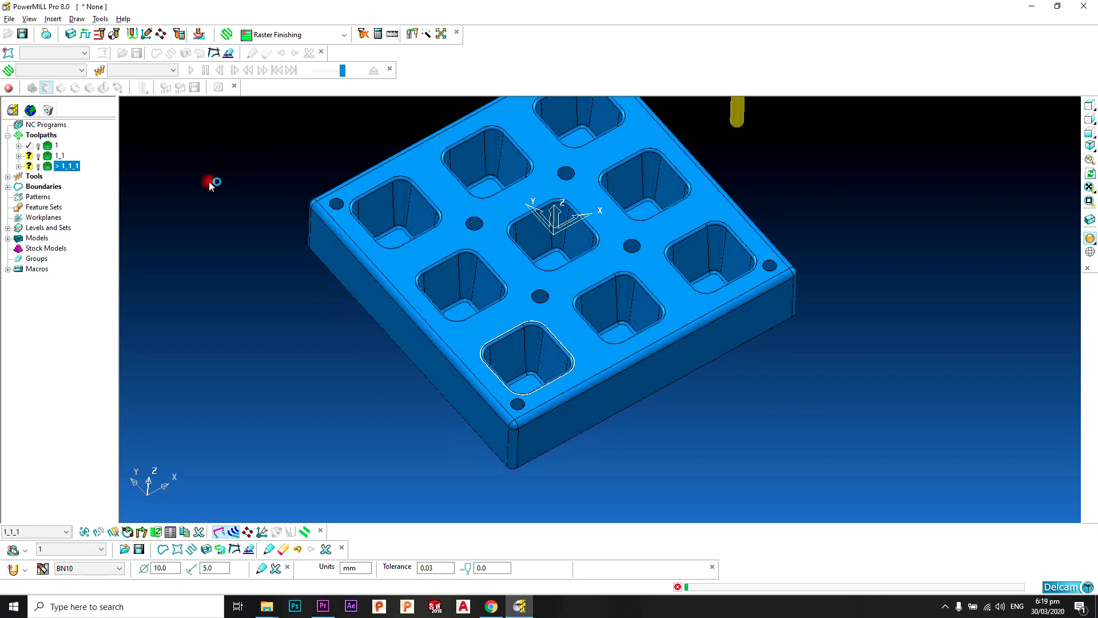
shift+middle_drag(480, 231, 453, 252)
scroll(469, 275, up, 3)
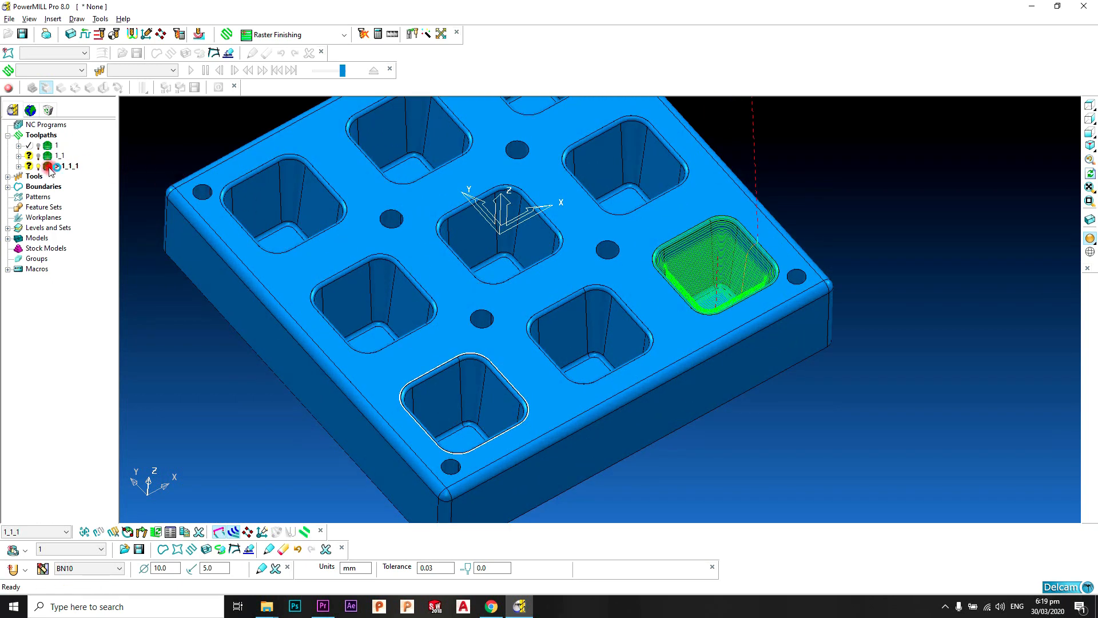
Append toolpath 1_1_1 to toolpath 1_1 and confirm the append
drag(51, 167, 51, 156)
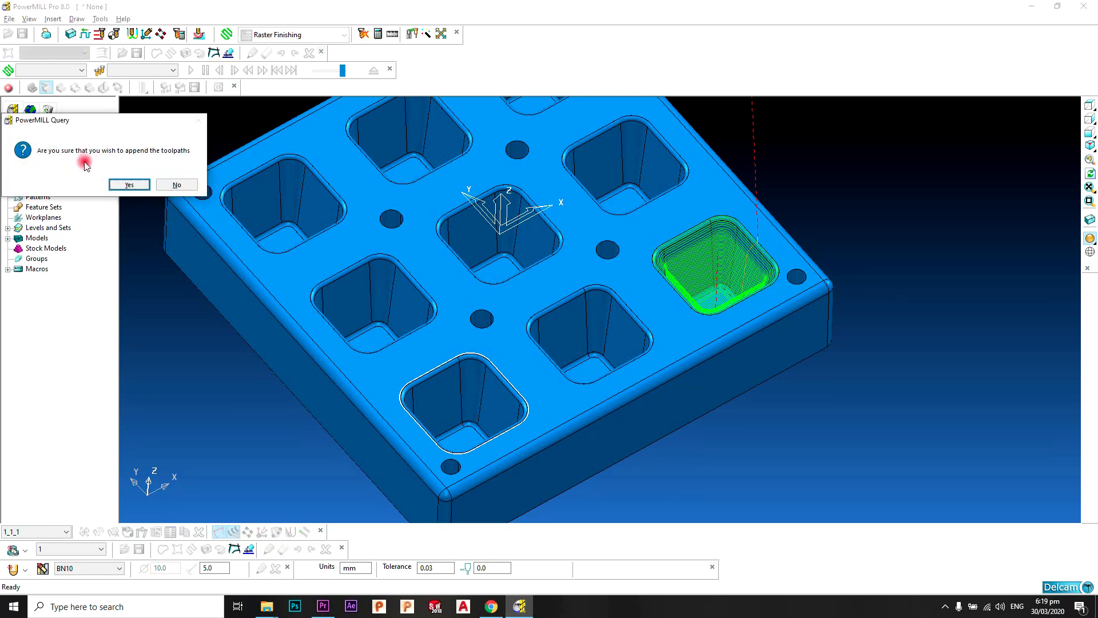
click(131, 184)
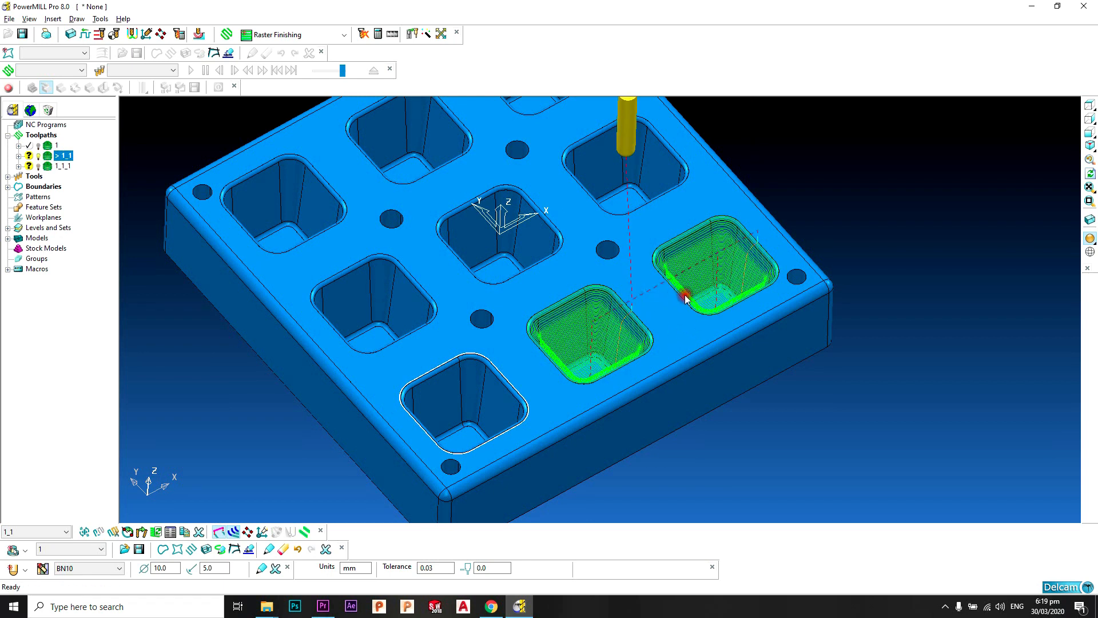
click(65, 156)
Append toolpath 1_1 to toolpath 1, confirm, and activate toolpath 1 to check the row of three pockets
drag(50, 158, 52, 147)
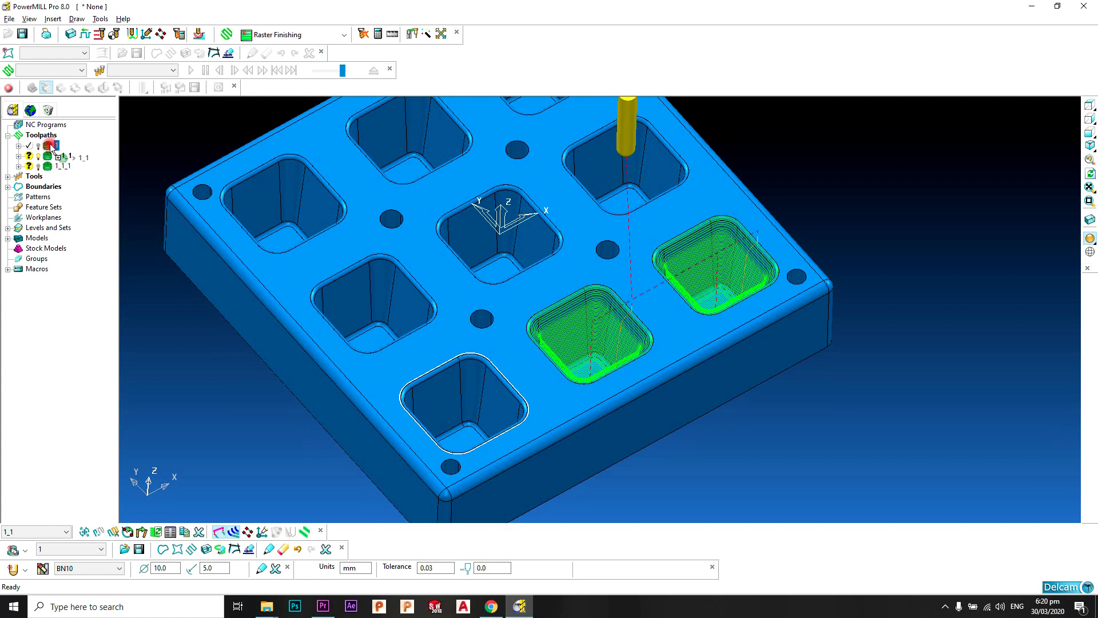
drag(51, 147, 50, 143)
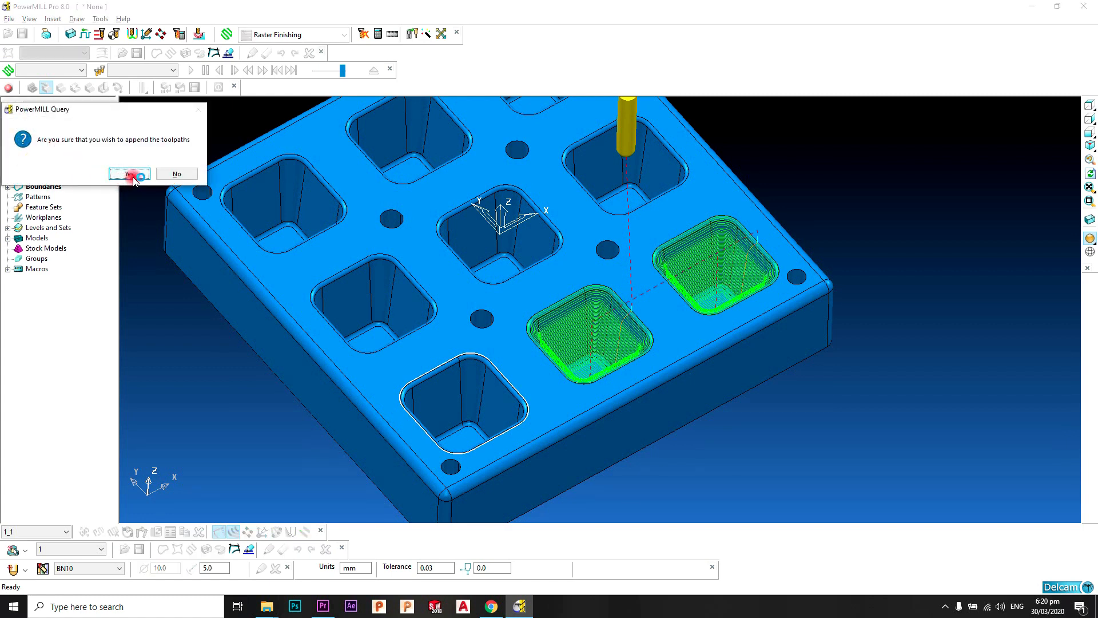
click(131, 175)
click(50, 145)
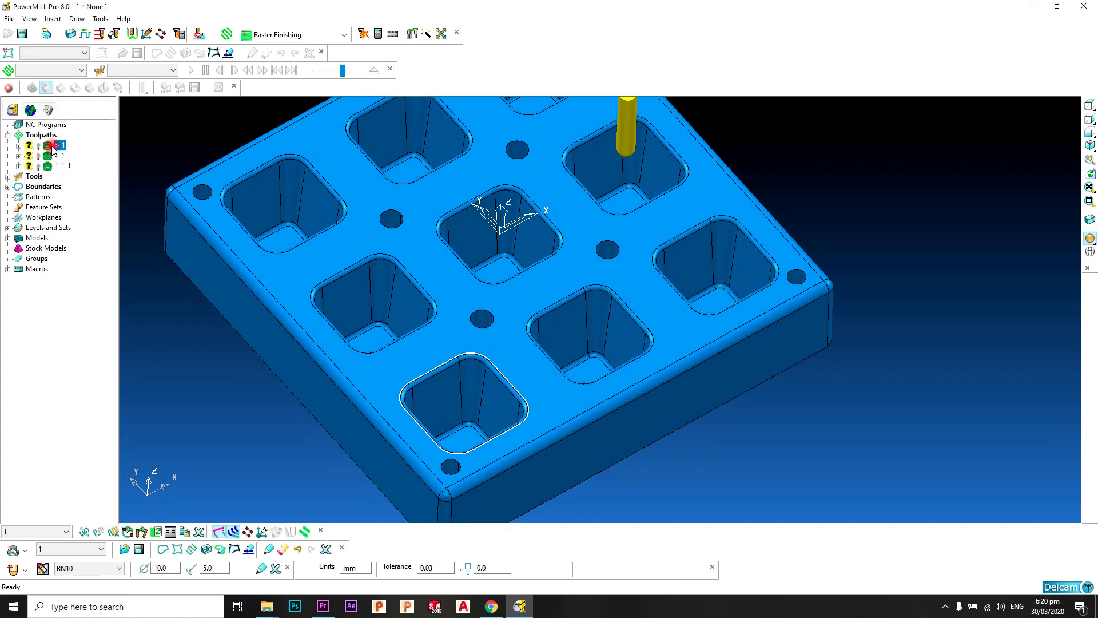
middle_drag(654, 366, 522, 313)
Delete the leftover toolpaths 1_1 and 1_1_1, keeping only the combined toolpath 1
click(59, 156)
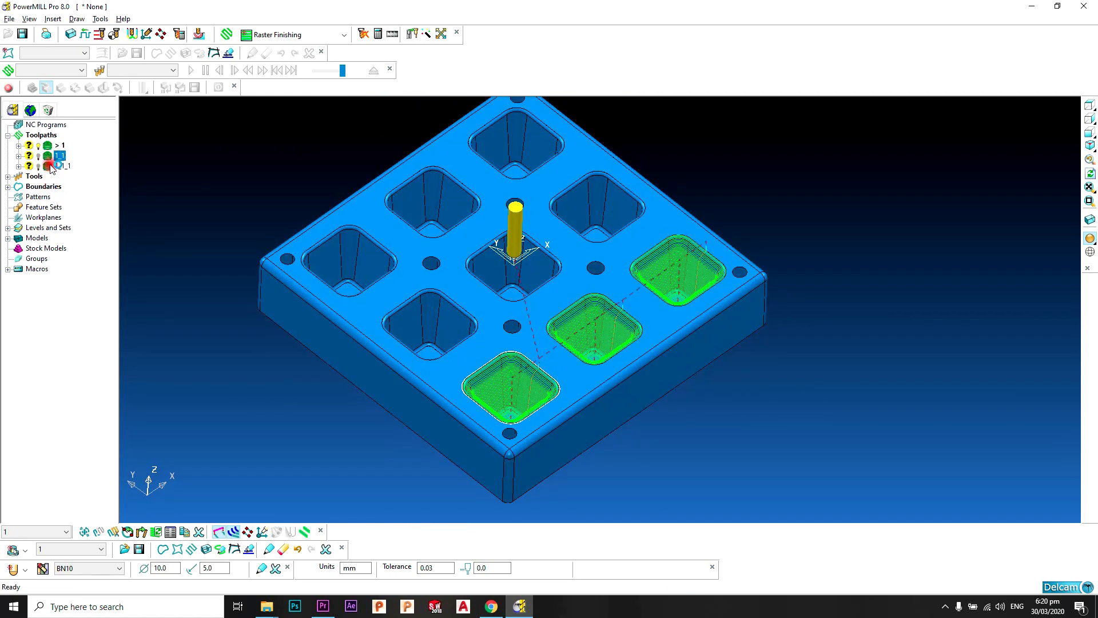
right_click(52, 165)
click(137, 261)
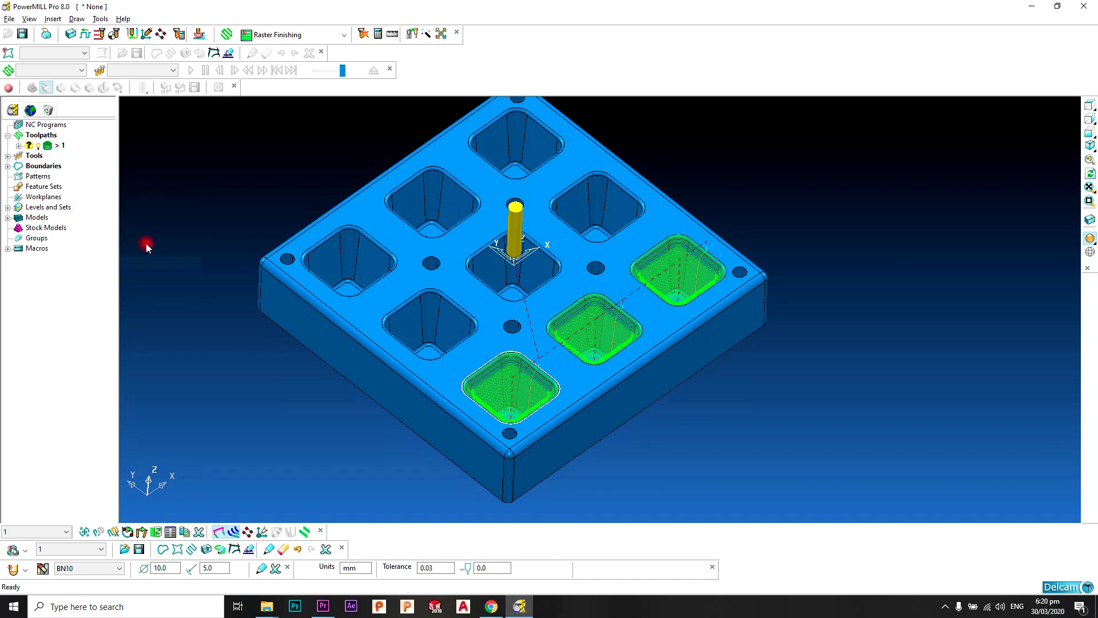
click(49, 147)
right_click(49, 150)
click(143, 171)
middle_drag(545, 227, 525, 271)
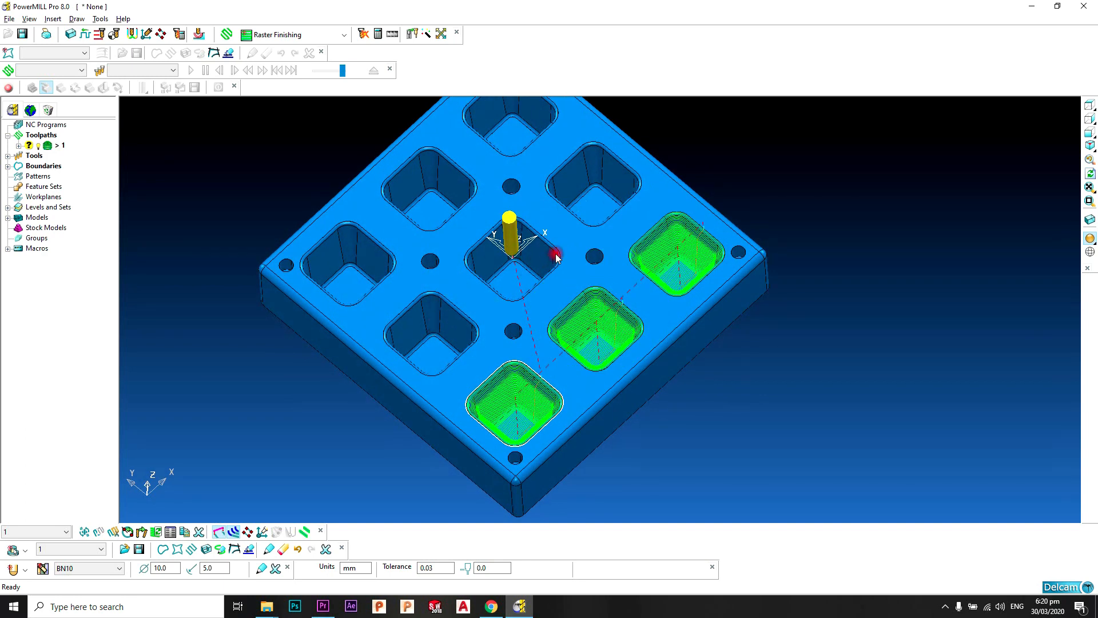
middle_drag(555, 253, 610, 318)
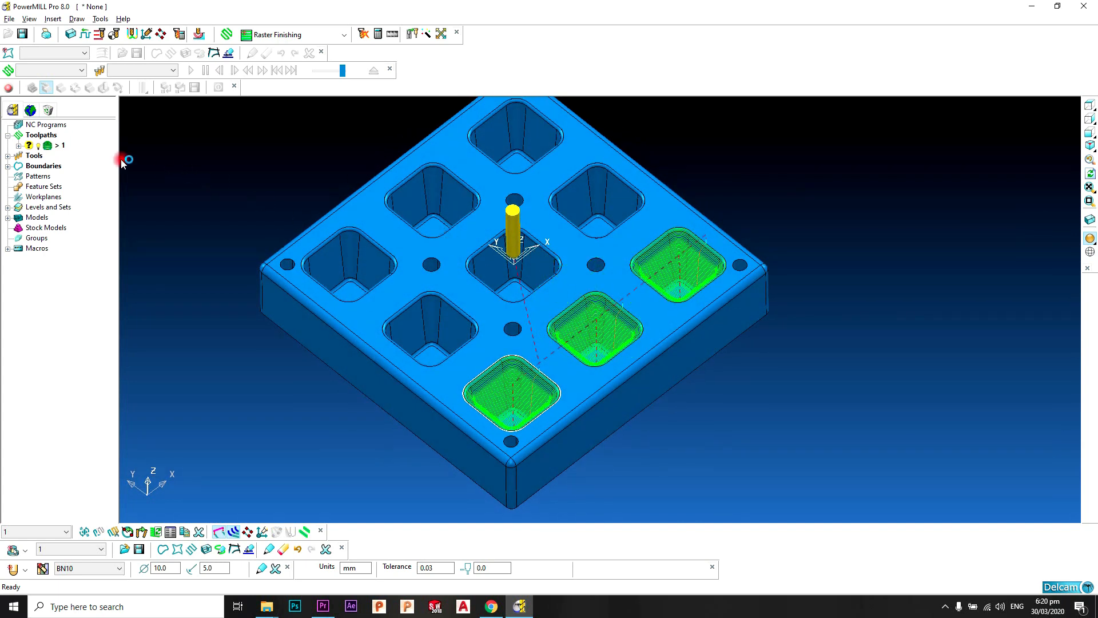
Transform the combined toolpath 1 as a copy shifted 80 mm along Y
right_click(59, 147)
mouse_move(157, 449)
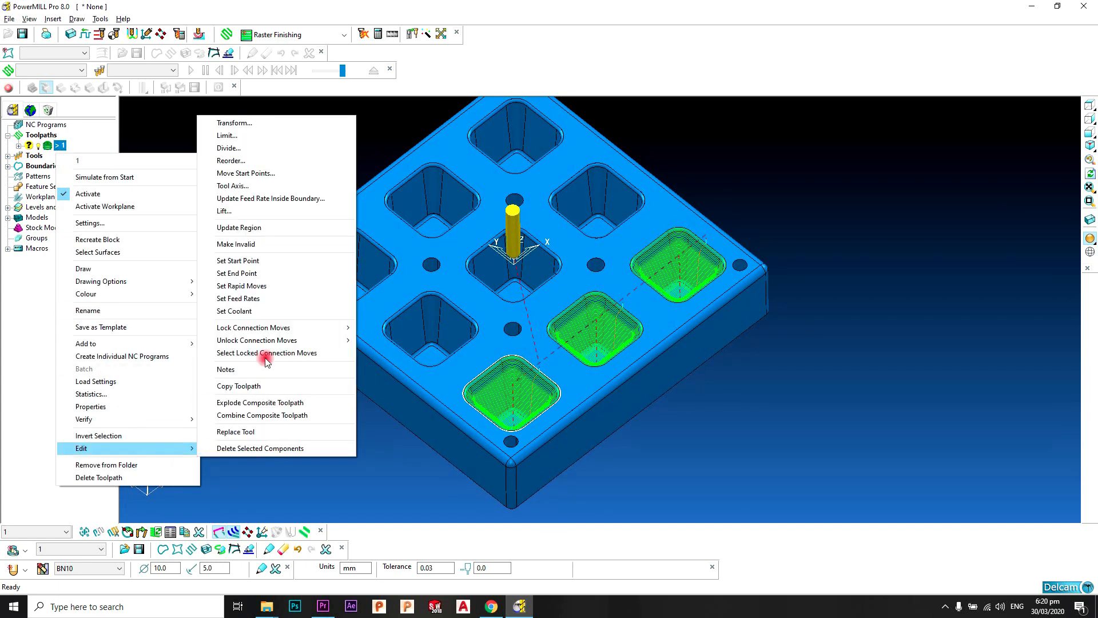
click(255, 122)
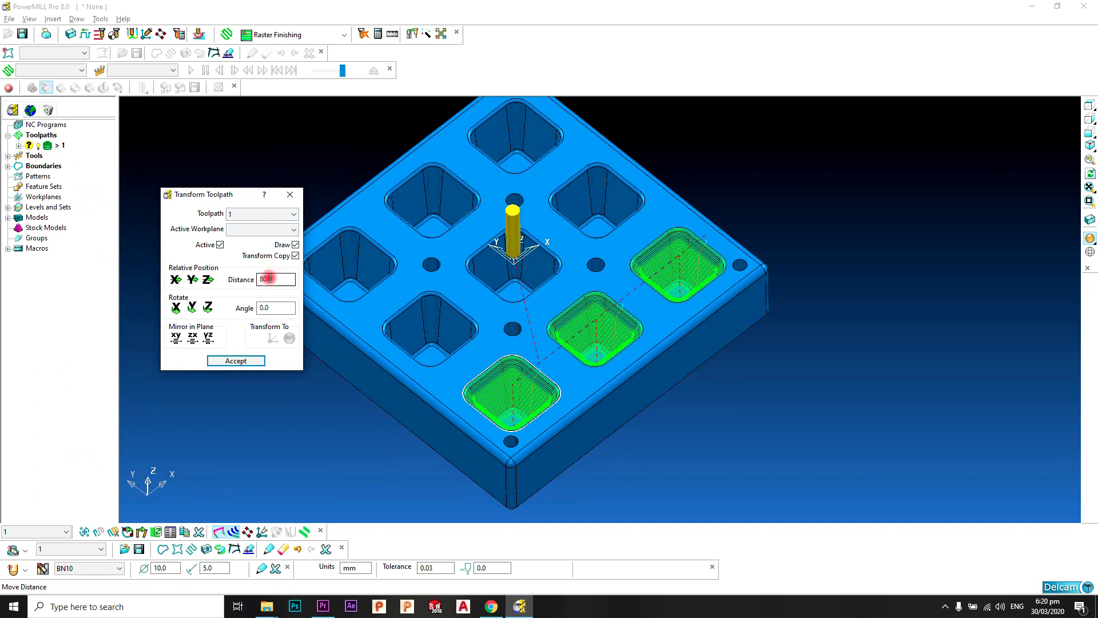
click(194, 284)
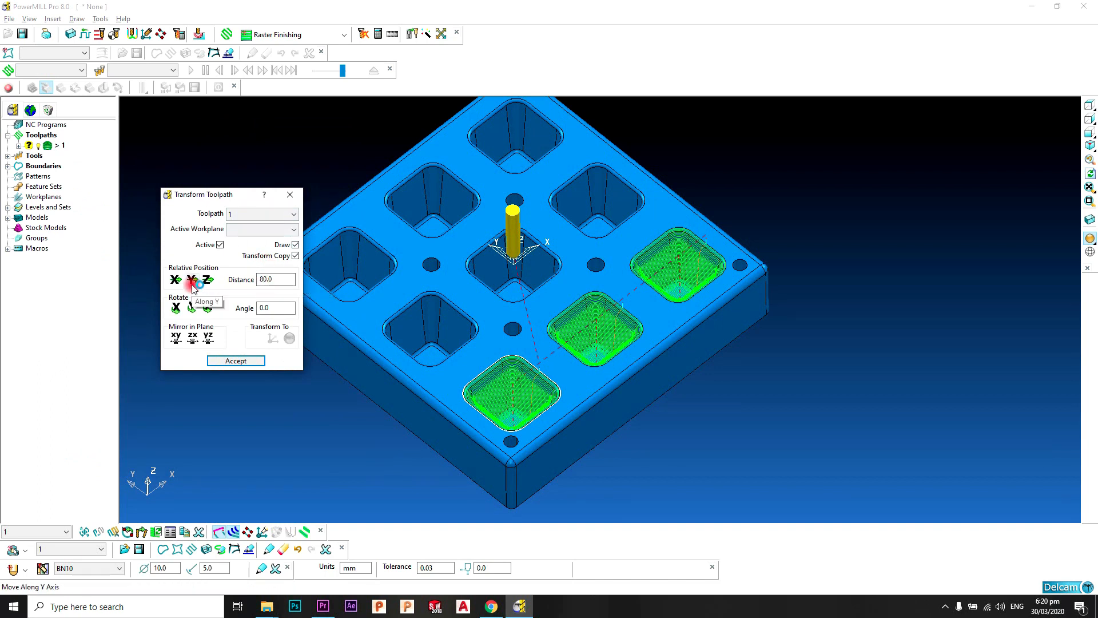
click(226, 359)
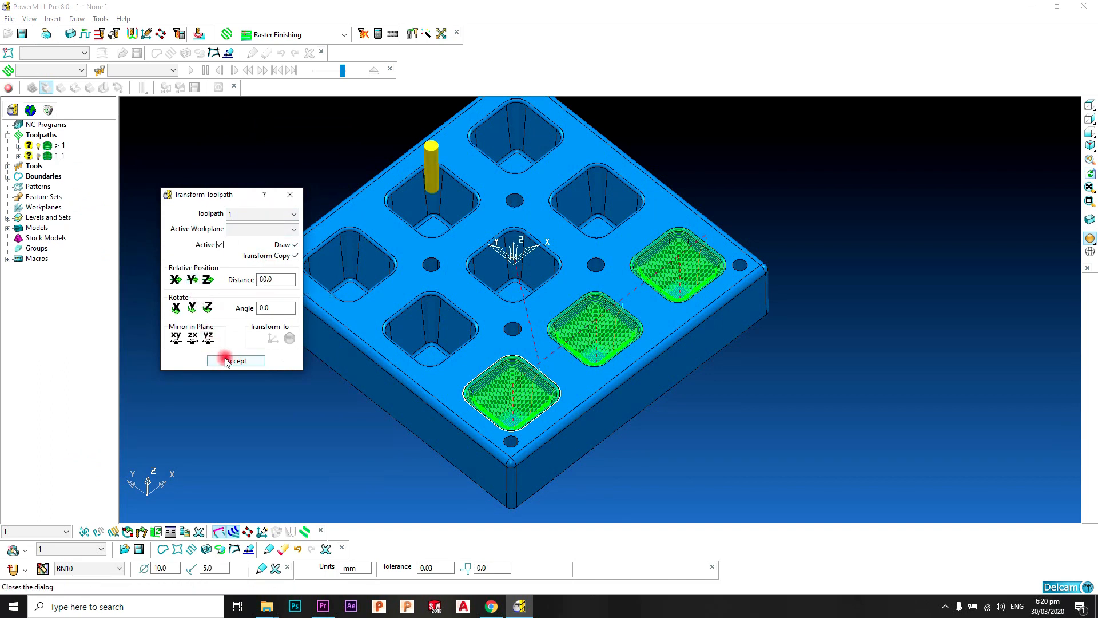
Activate the copied toolpath 1_1 and check its passes in the middle row of pockets
click(53, 159)
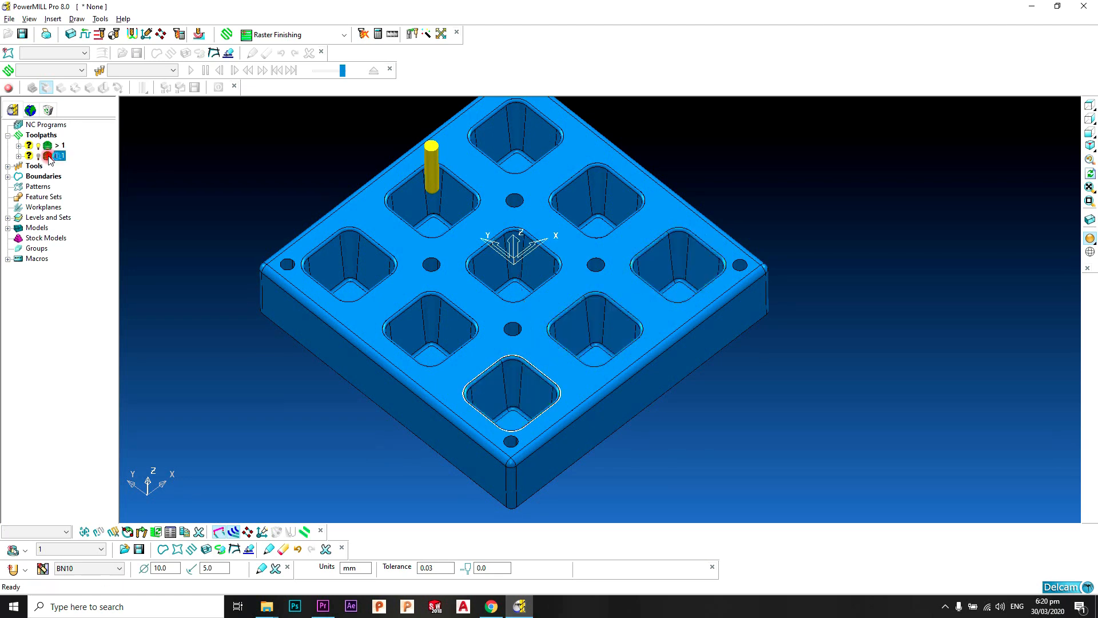
middle_drag(519, 280, 577, 305)
scroll(519, 293, up, 4)
scroll(577, 309, down, 3)
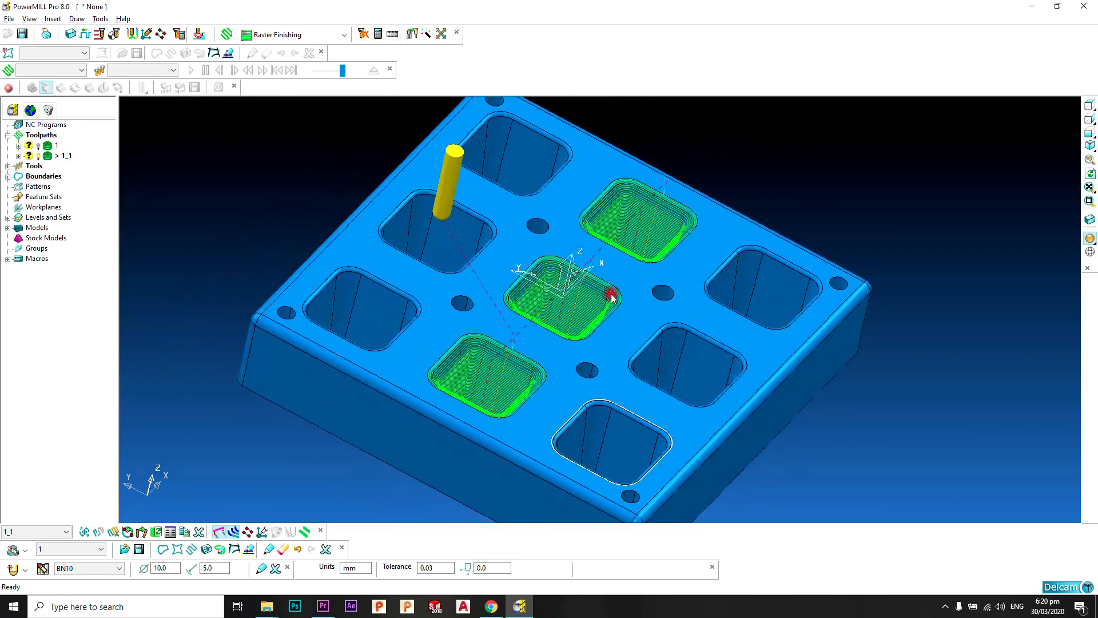
middle_drag(604, 262, 620, 247)
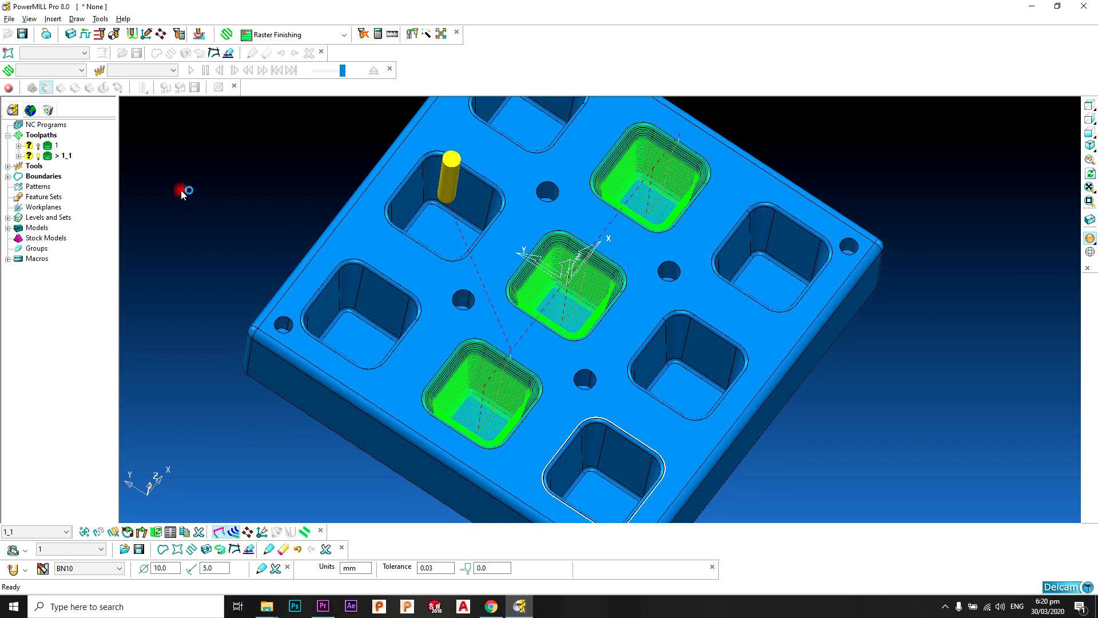
Transform toolpath 1_1 as a copy shifted another 80 mm along Y
right_click(63, 156)
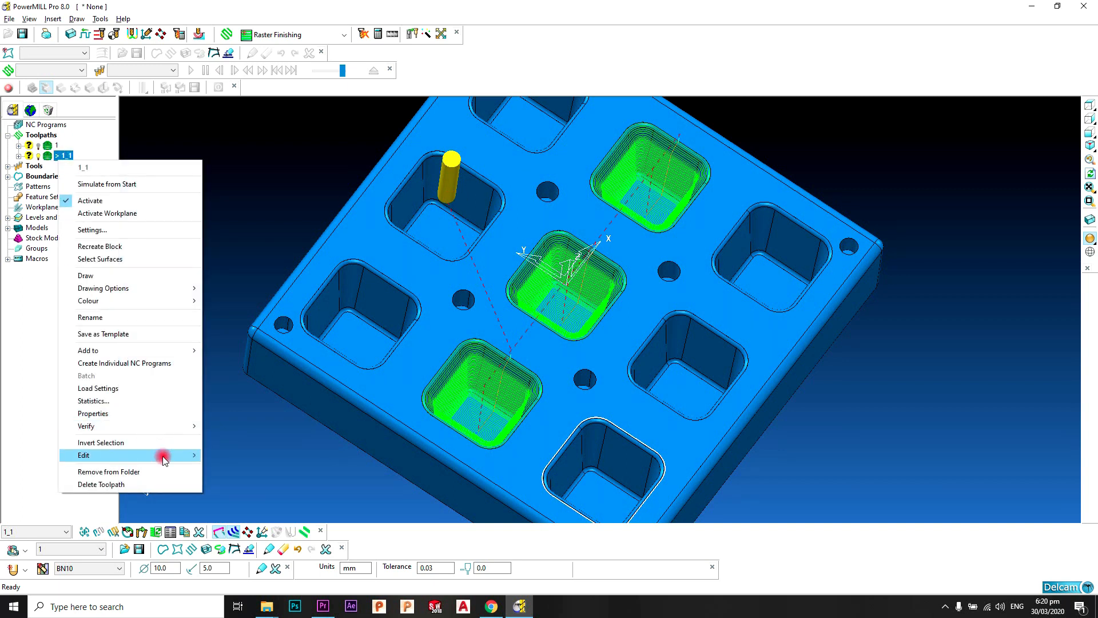
mouse_move(165, 458)
click(285, 129)
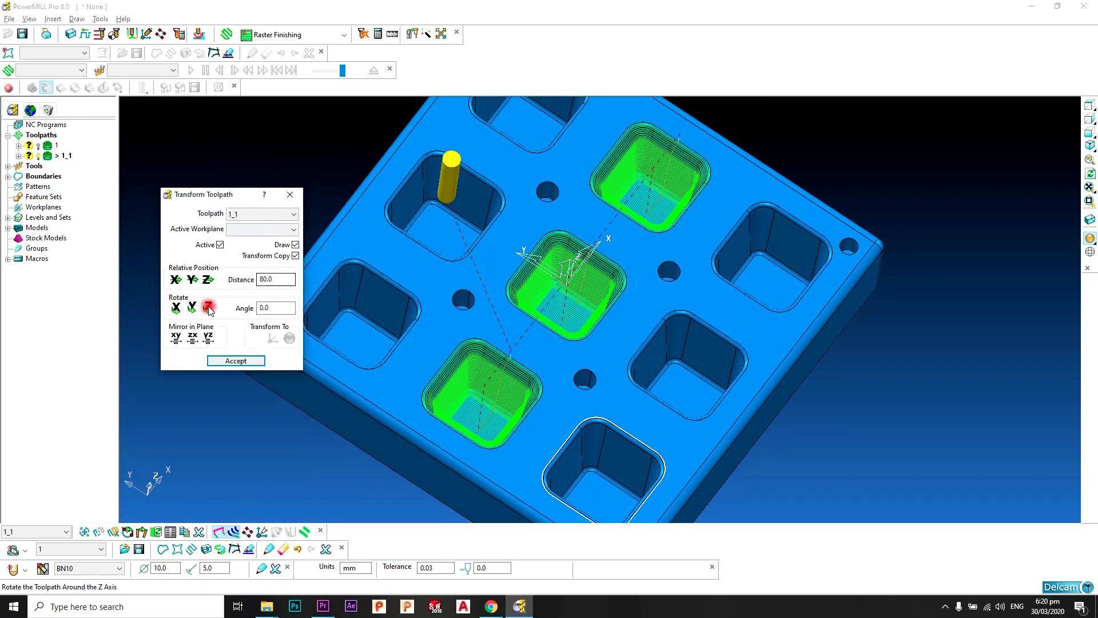
click(208, 336)
click(239, 361)
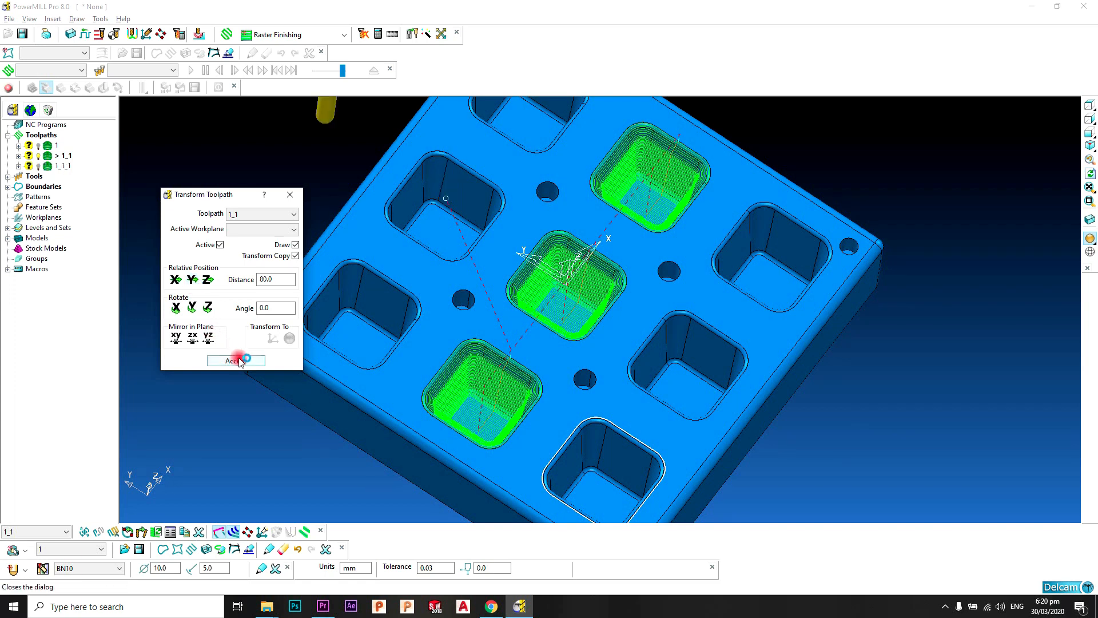
click(240, 361)
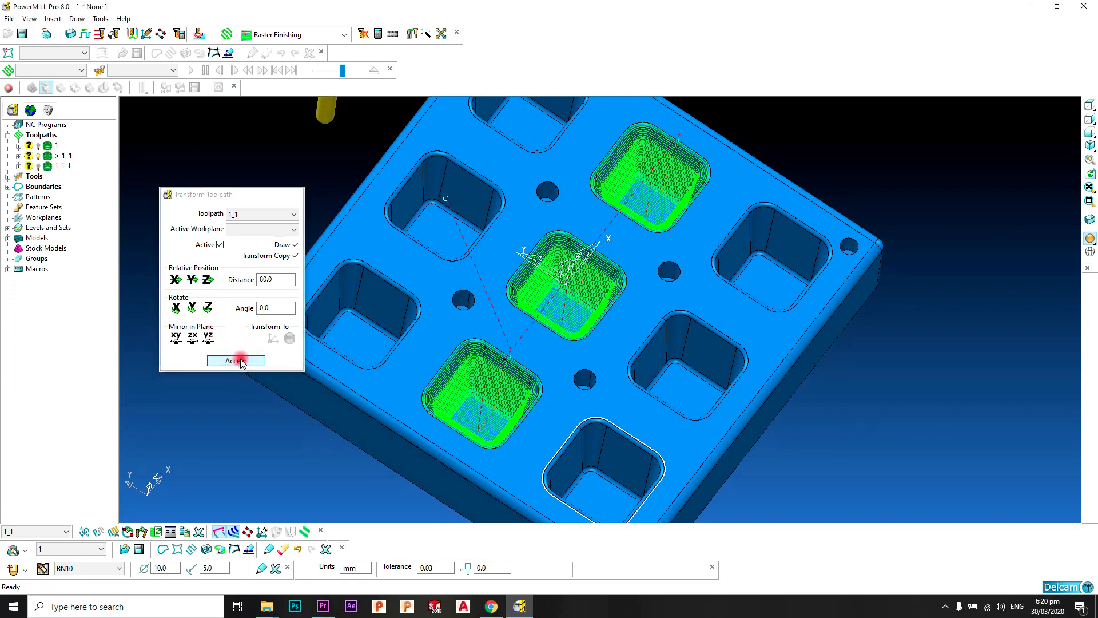
Activate toolpath 1_1_1 and check its passes in the last row of pockets
double_click(51, 167)
scroll(516, 173, down, 4)
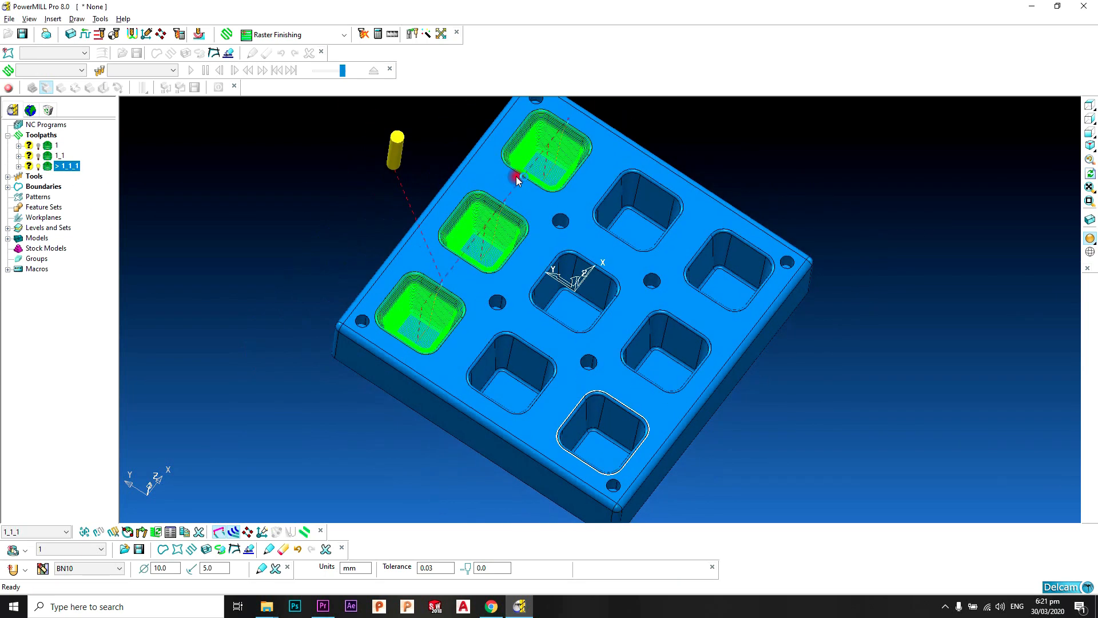
shift+middle_drag(532, 196, 523, 215)
shift+middle_drag(560, 291, 526, 266)
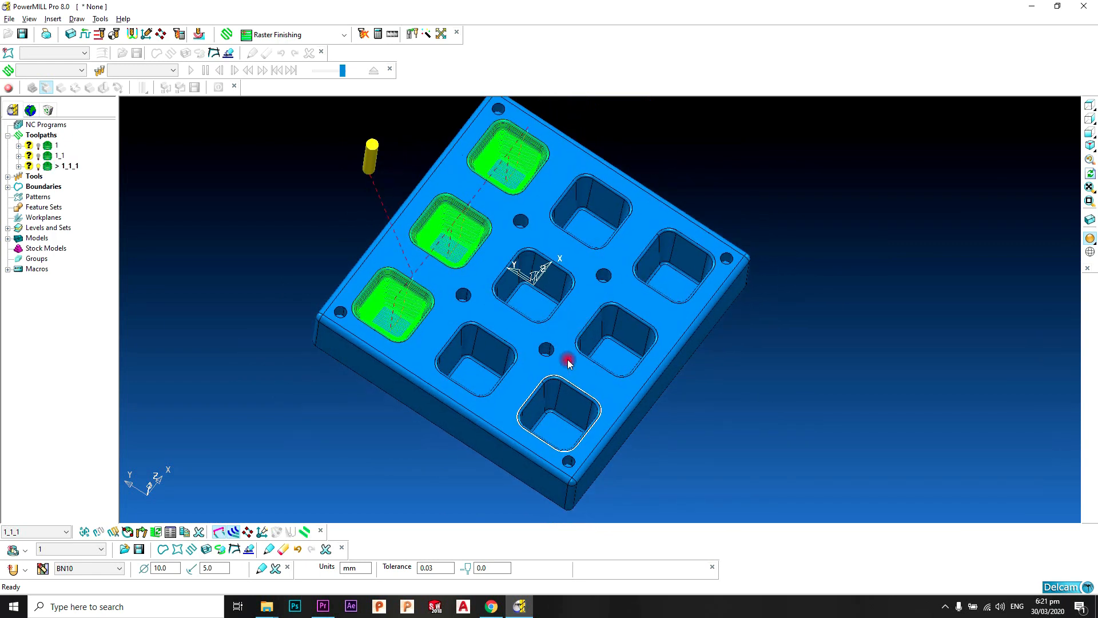
Examine the whole tray from several angles, including an isometric view, to check the pocket rows against the active toolpath
middle_drag(567, 359, 609, 262)
scroll(609, 262, up, 1)
middle_drag(611, 207, 581, 247)
scroll(649, 269, down, 1)
scroll(624, 283, up, 4)
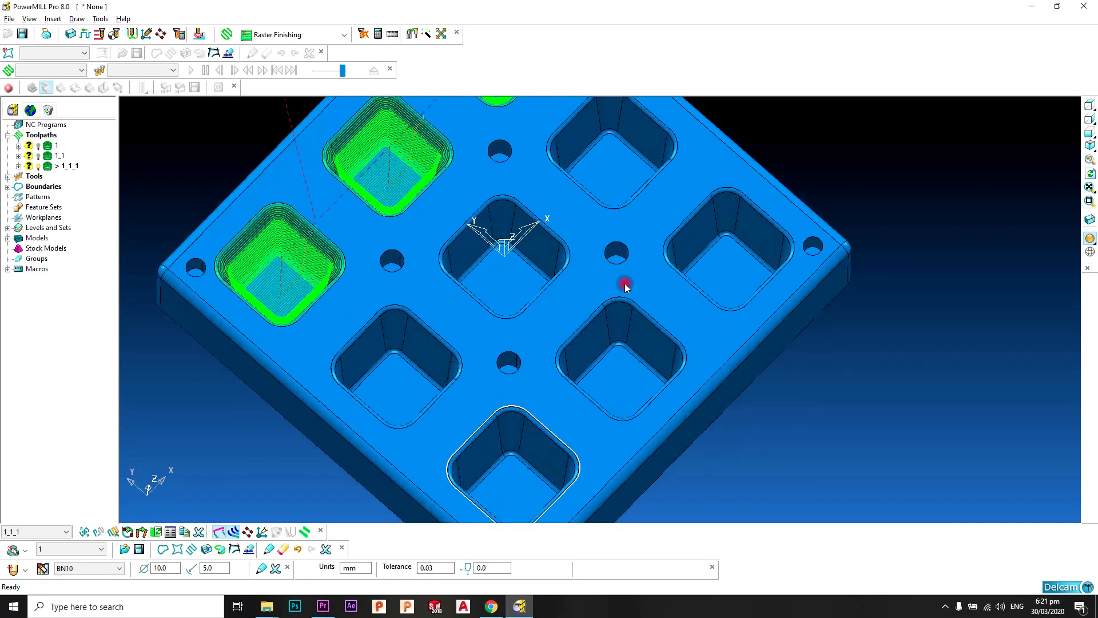
shift+middle_drag(603, 317, 685, 287)
scroll(685, 288, down, 5)
middle_drag(549, 354, 657, 311)
click(1090, 119)
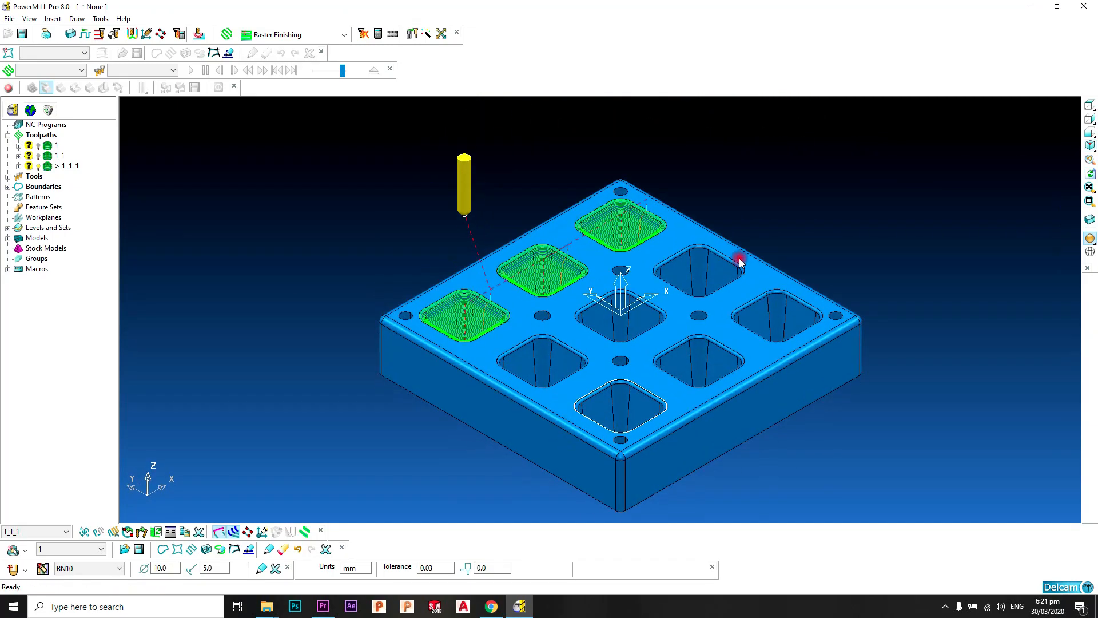
middle_drag(725, 266, 682, 248)
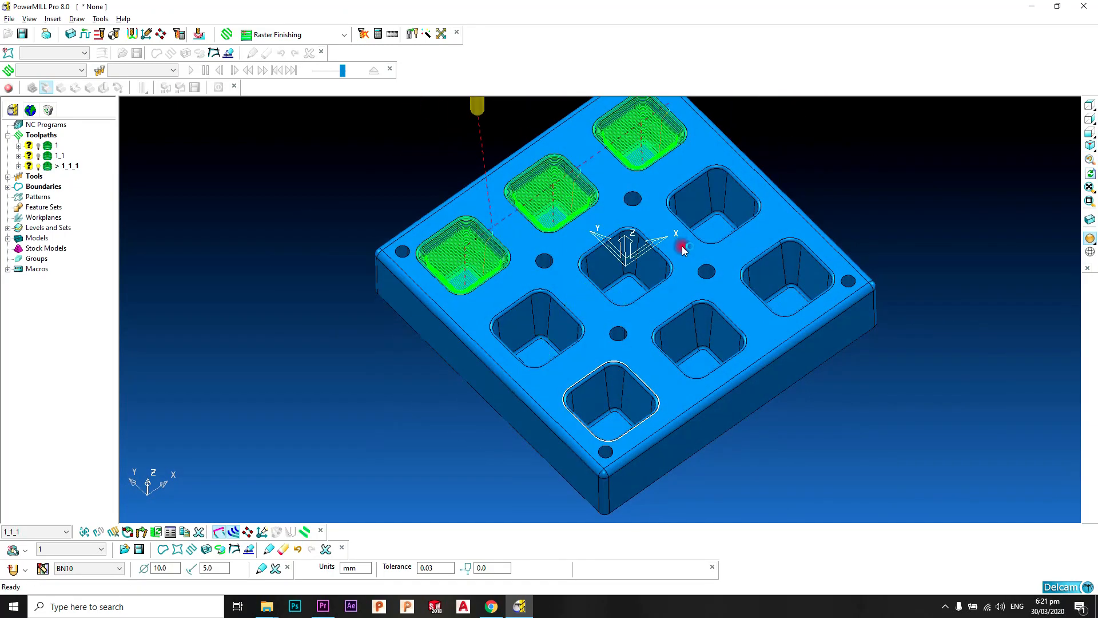
middle_drag(714, 290, 724, 371)
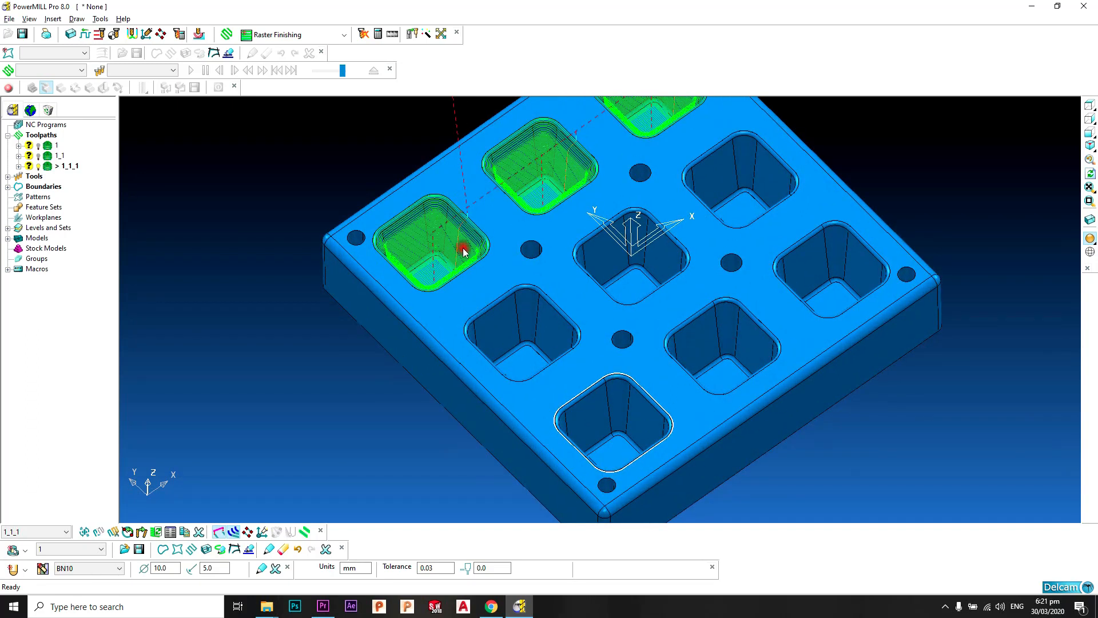
Append toolpath 1_1_1 to toolpath 1_1 and activate the combined 1_1
mouse_move(535, 179)
shift+middle_down()
mouse_move(489, 211)
mouse_move(529, 198)
mouse_move(515, 179)
shift+middle_up()
scroll(448, 232, up, 2)
scroll(448, 233, down, 3)
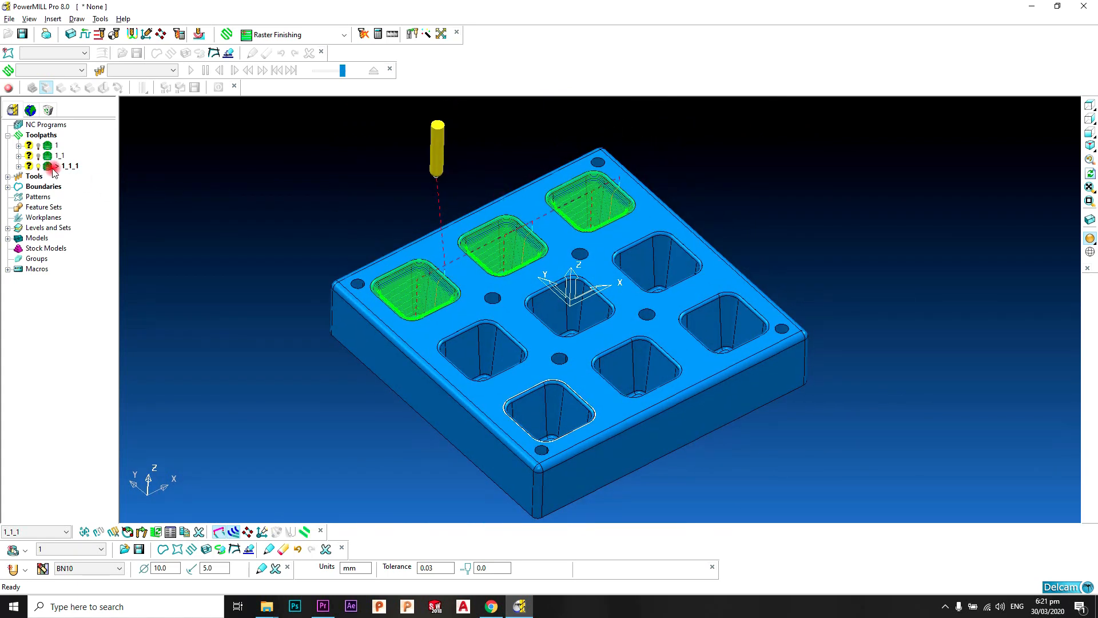
drag(49, 168, 51, 159)
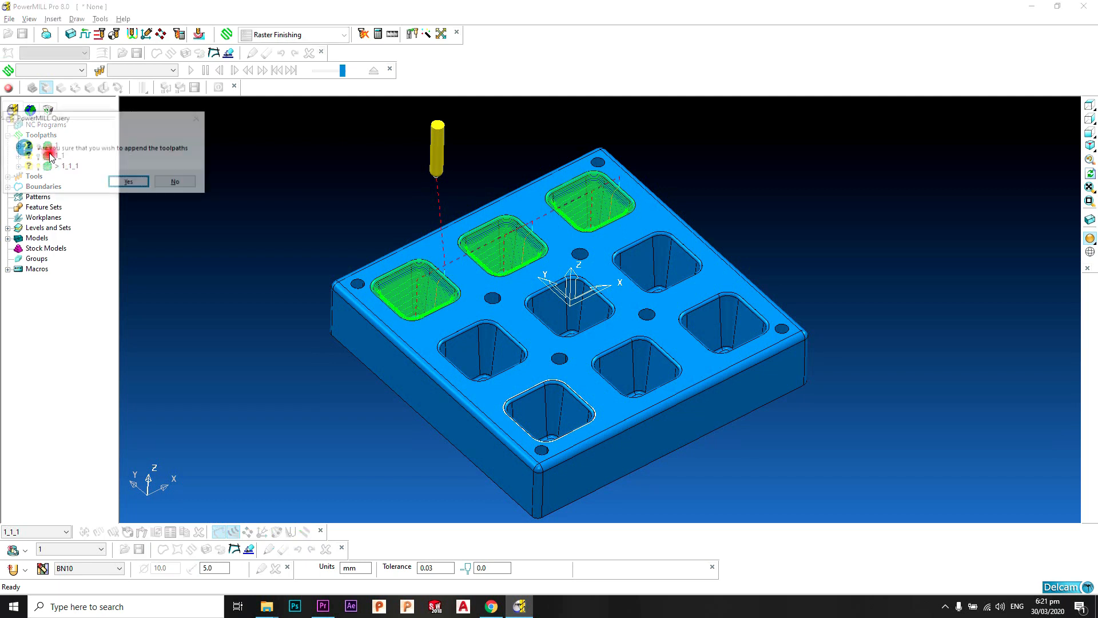
click(127, 179)
double_click(52, 157)
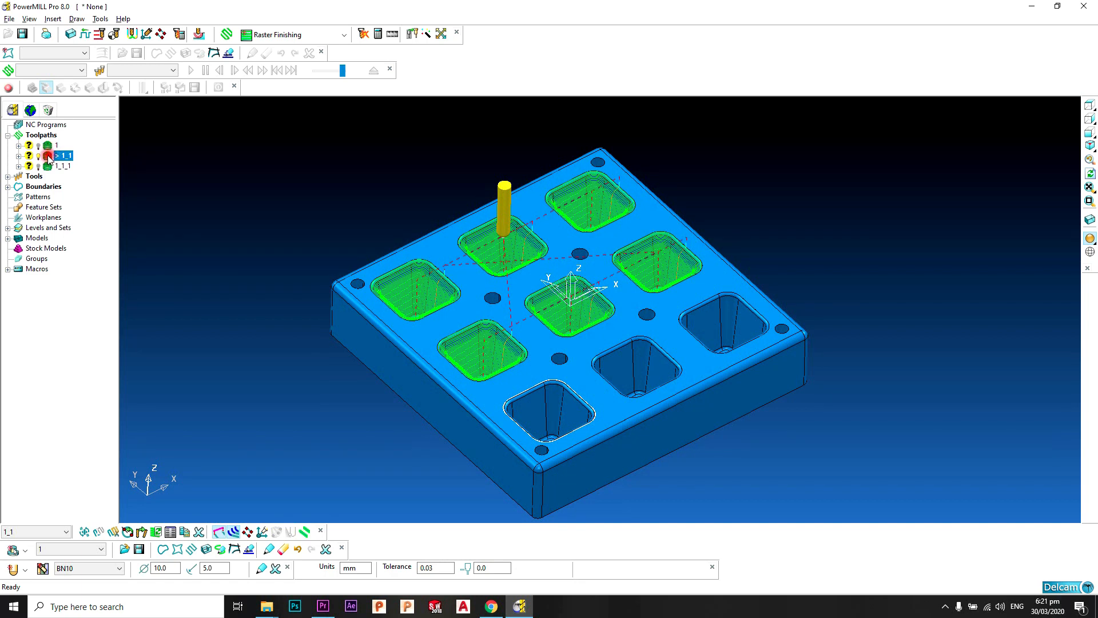
Append toolpath 1_1 to toolpath 1, activate toolpath 1 and check its passes in all nine pockets
drag(49, 148, 51, 146)
click(114, 169)
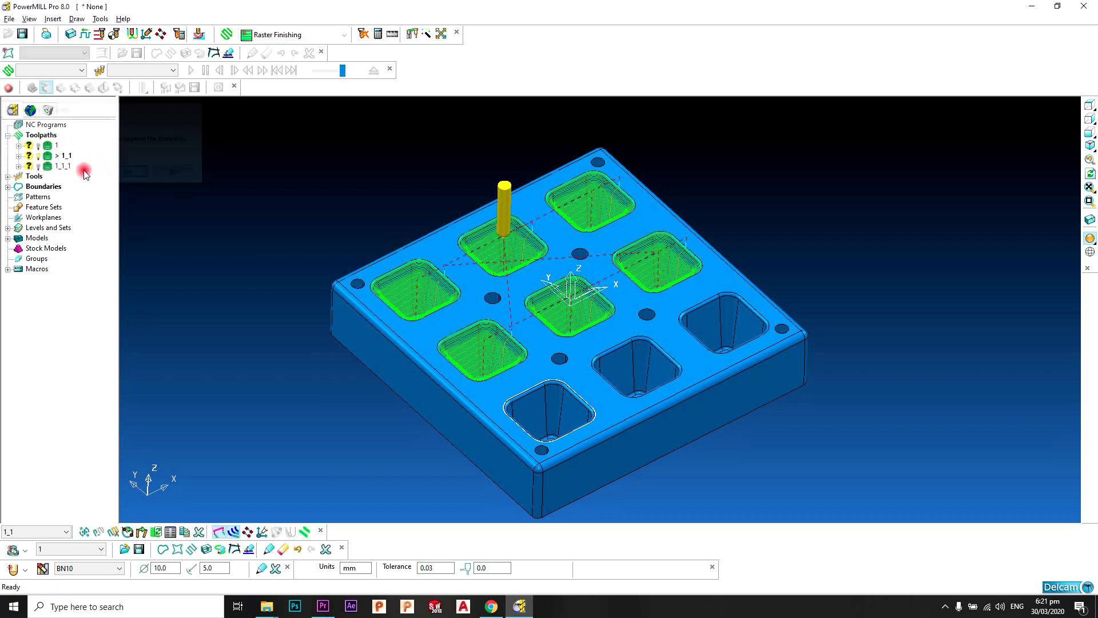
double_click(49, 148)
middle_drag(521, 274, 593, 357)
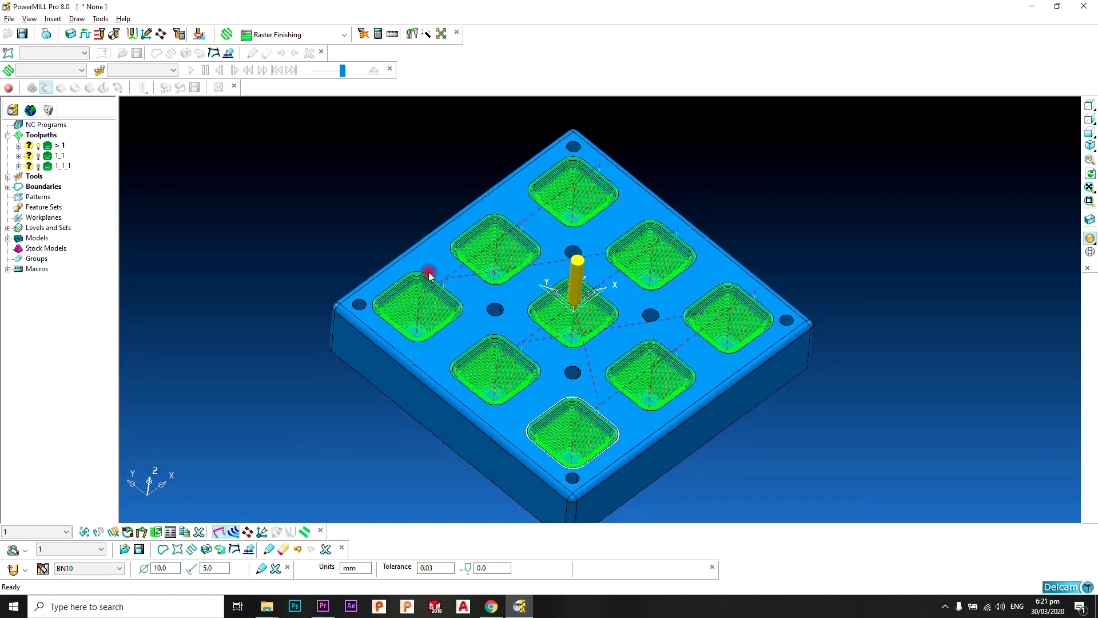
Delete the leftover toolpaths 1_1 and 1_1_1, keeping only the combined toolpath 1
right_click(48, 166)
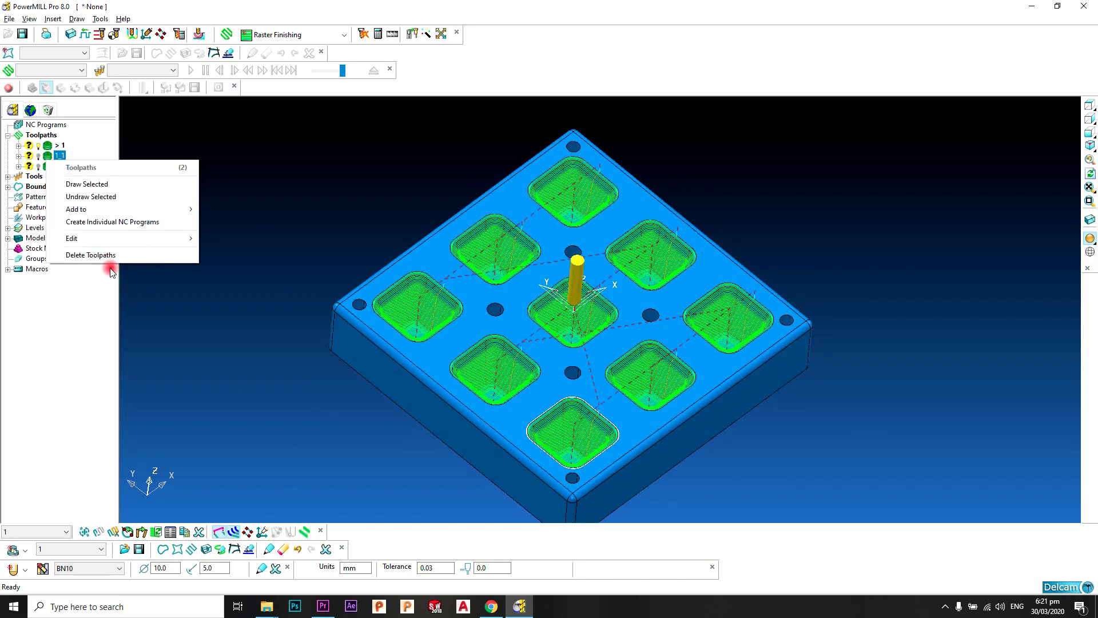
click(110, 253)
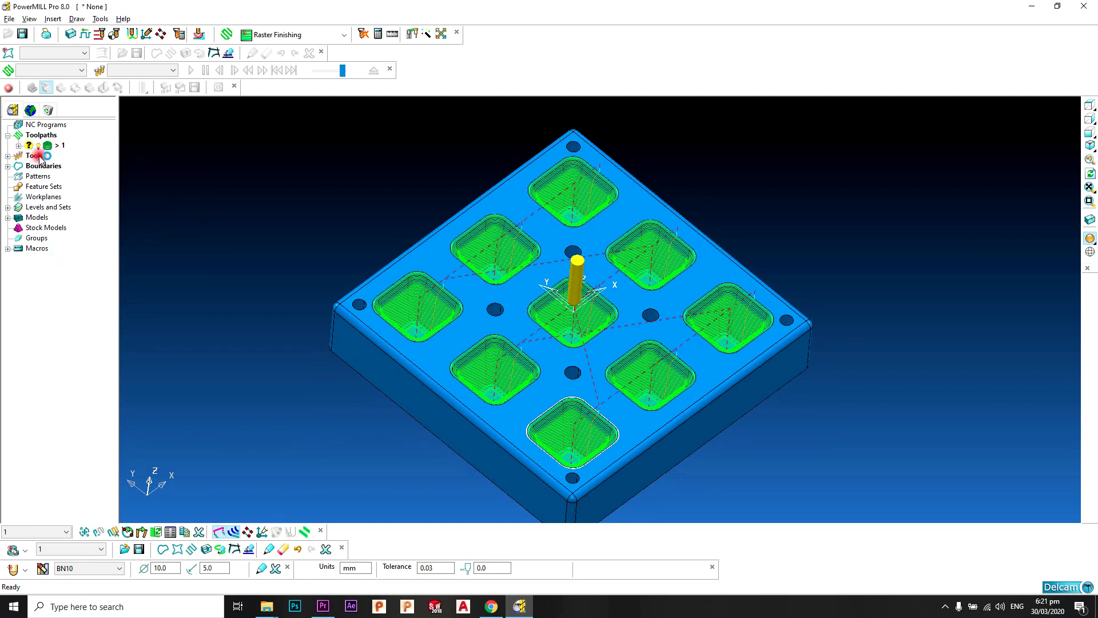
middle_drag(491, 288, 623, 340)
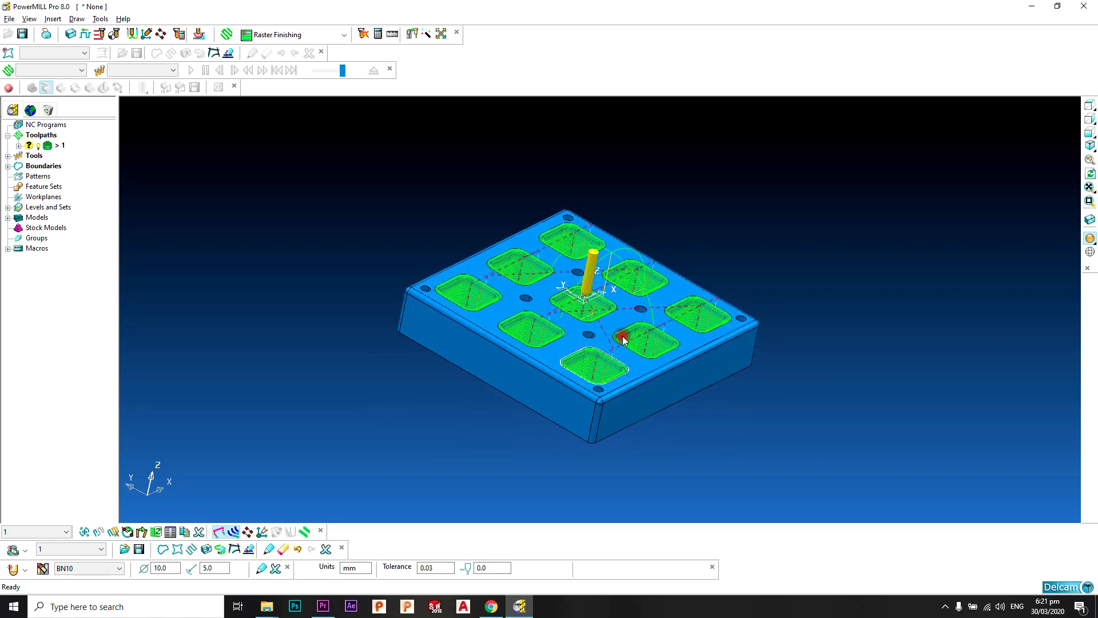
scroll(589, 300, up, 2)
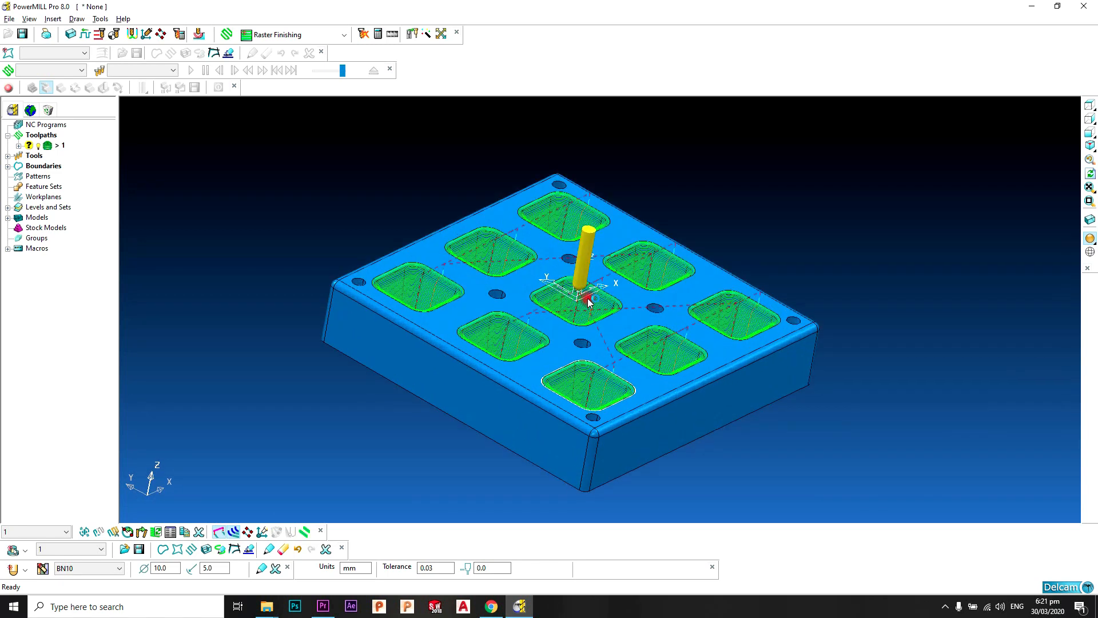
Verify toolpath 1 for gouges against the models with the scope set to All
click(363, 35)
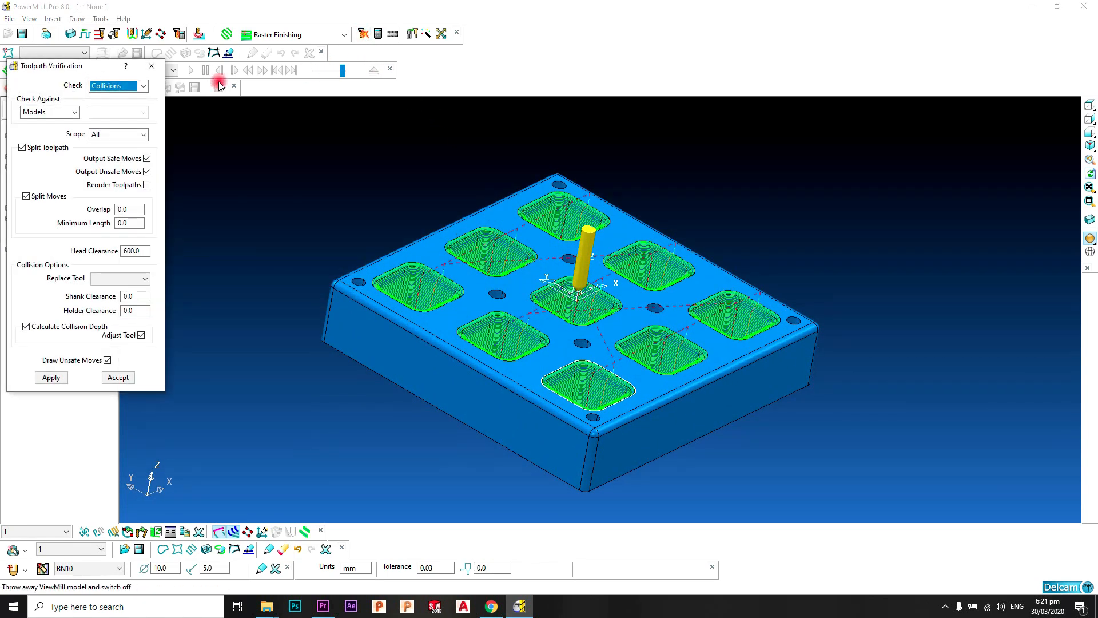
click(121, 90)
click(117, 105)
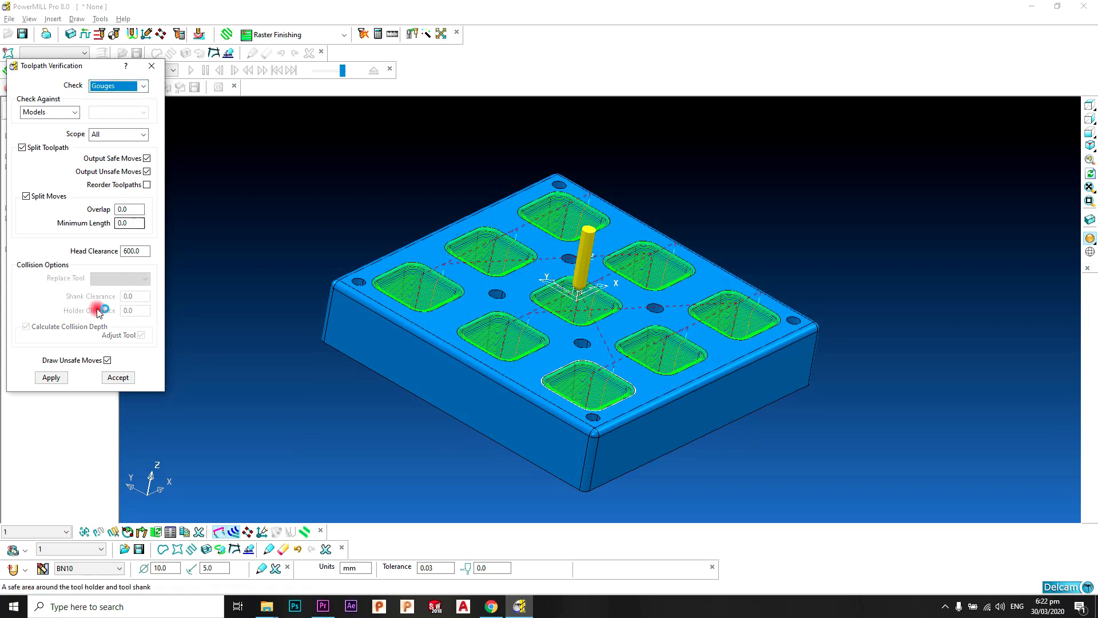
click(56, 377)
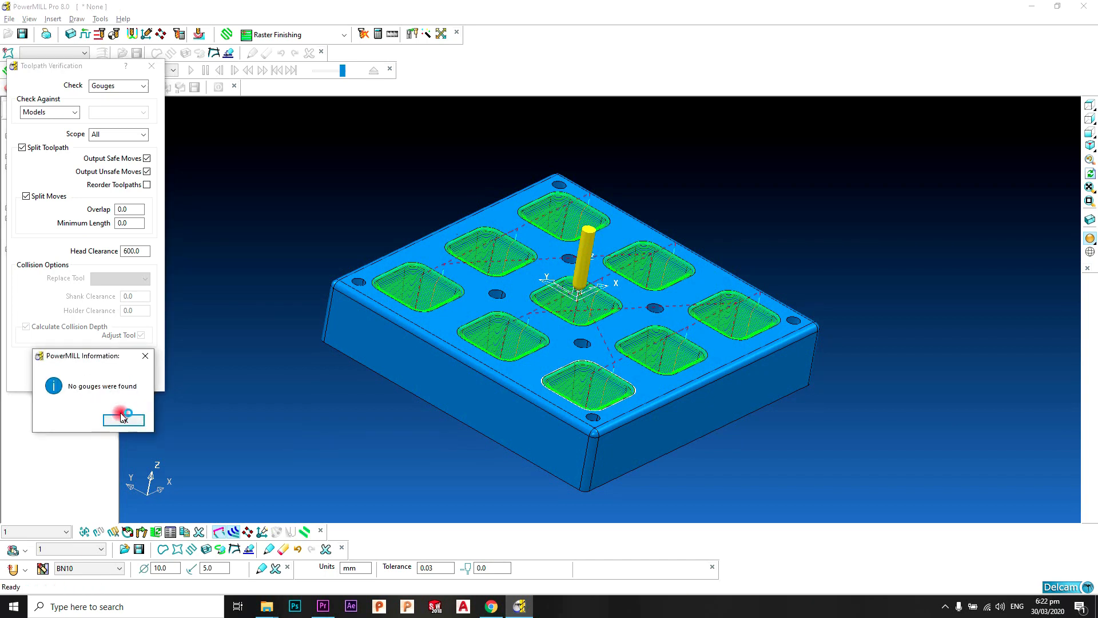
click(122, 417)
click(115, 375)
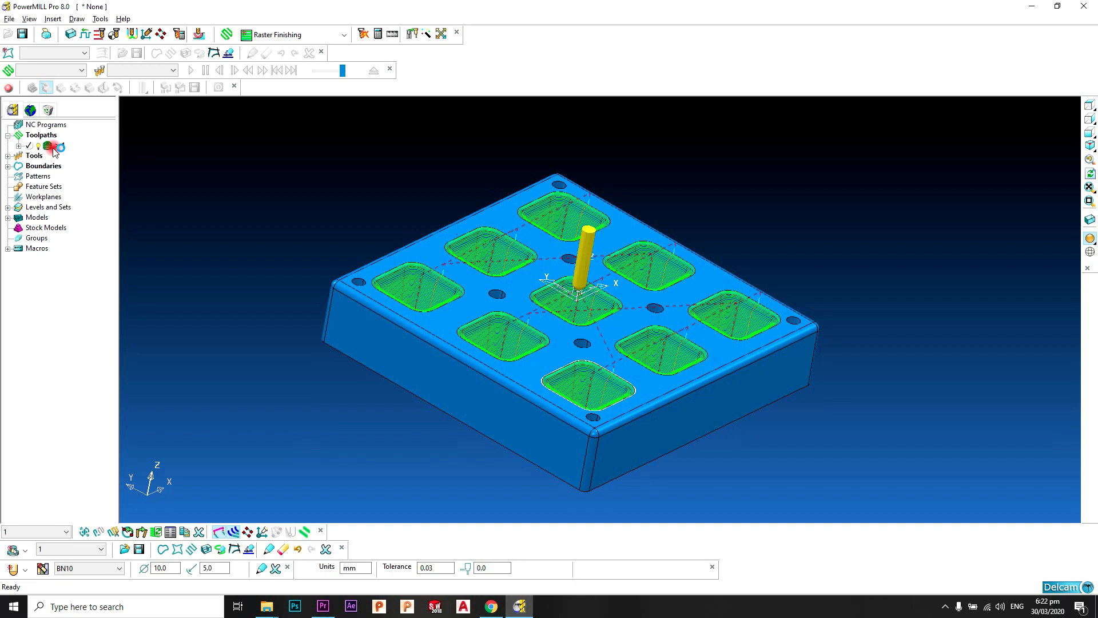
Examine the combined toolpath across the nine pockets from an isometric view, up close and from another angle
middle_drag(722, 276, 666, 295)
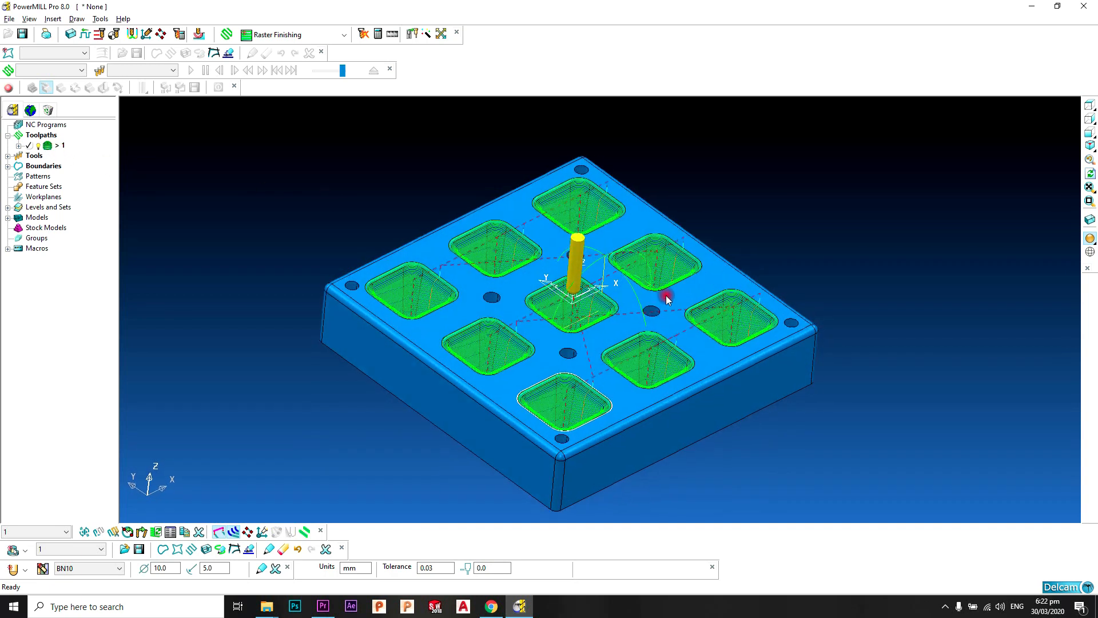
click(1089, 146)
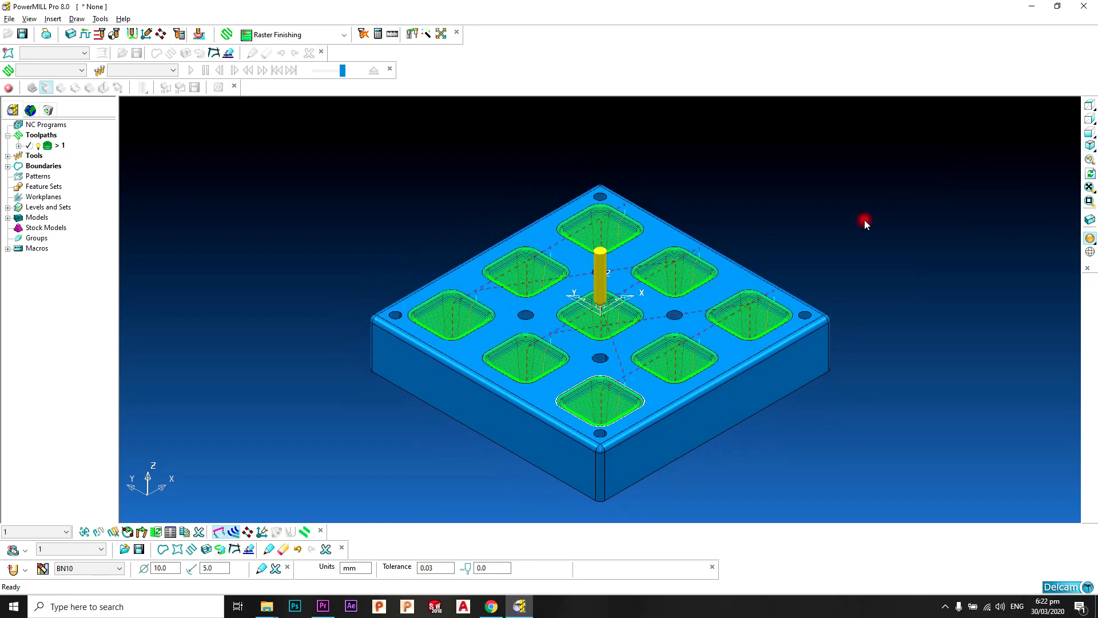
scroll(698, 312, up, 4)
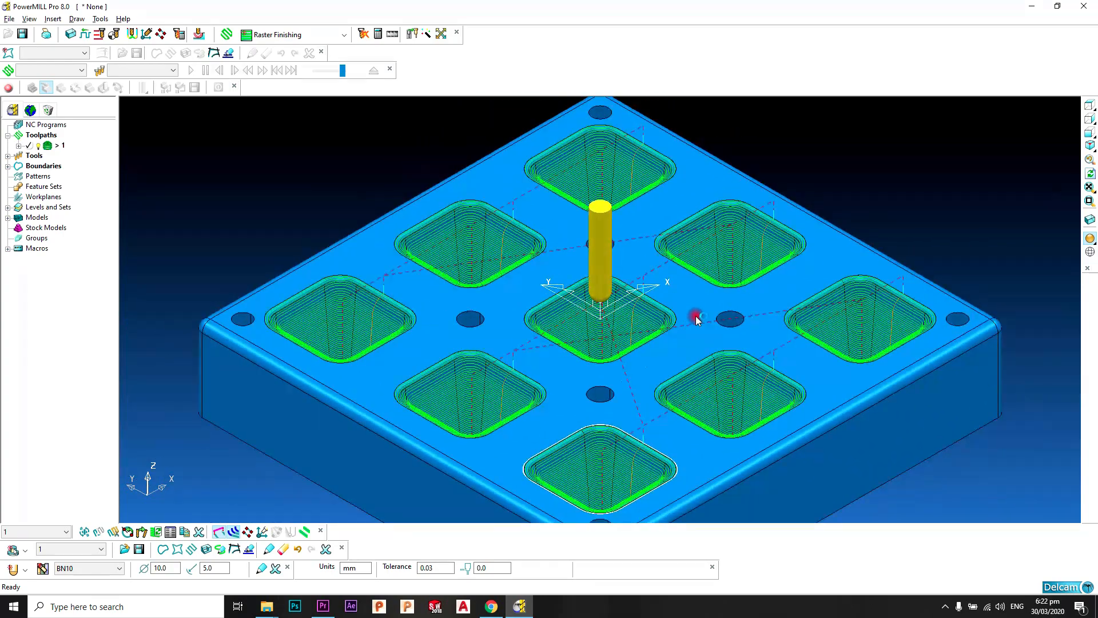
scroll(692, 316, down, 4)
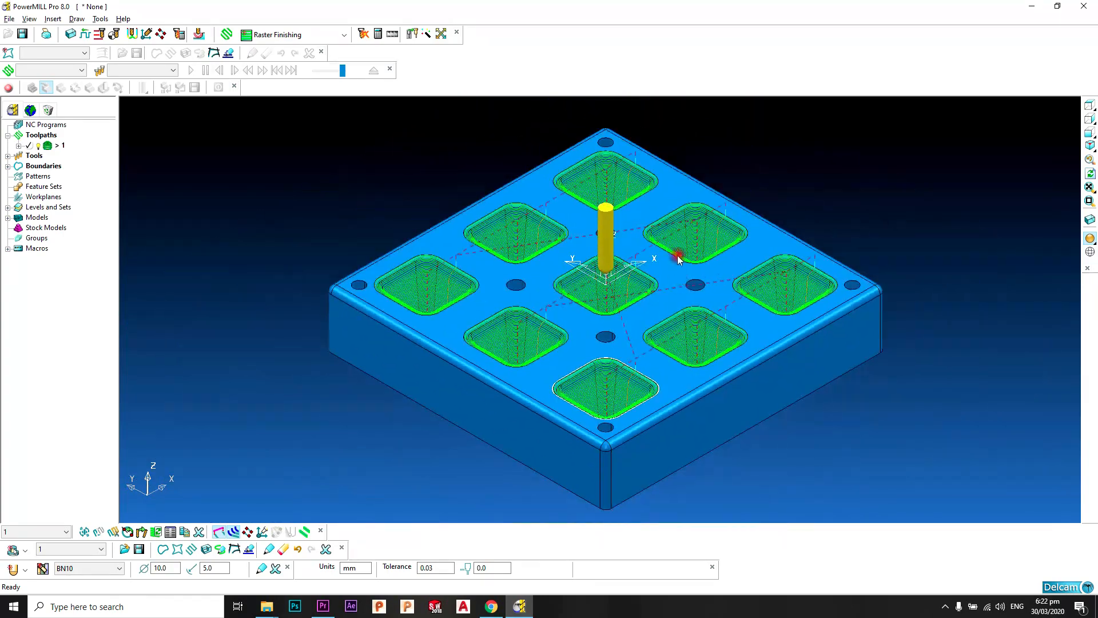
middle_drag(677, 255, 640, 253)
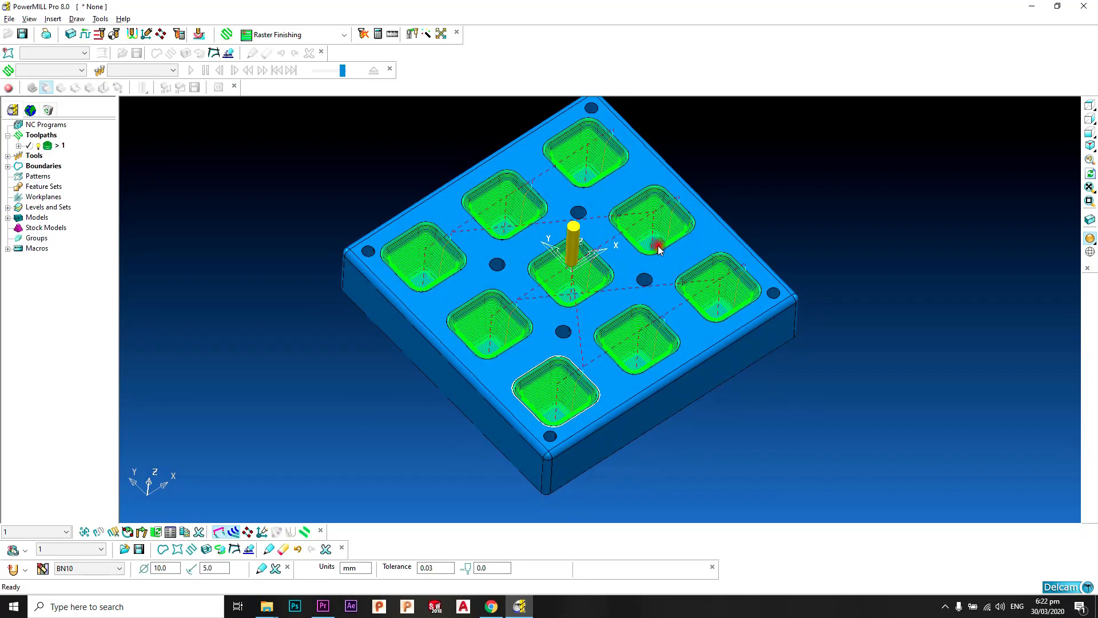